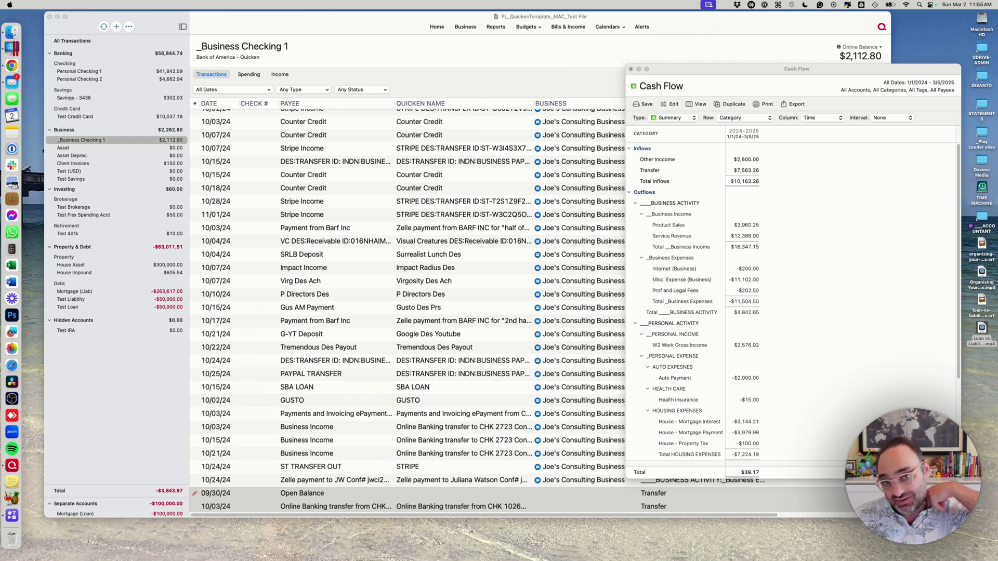
# Open the Cash Flow report from the popular Quicken reports.
pyautogui.click(499, 27)
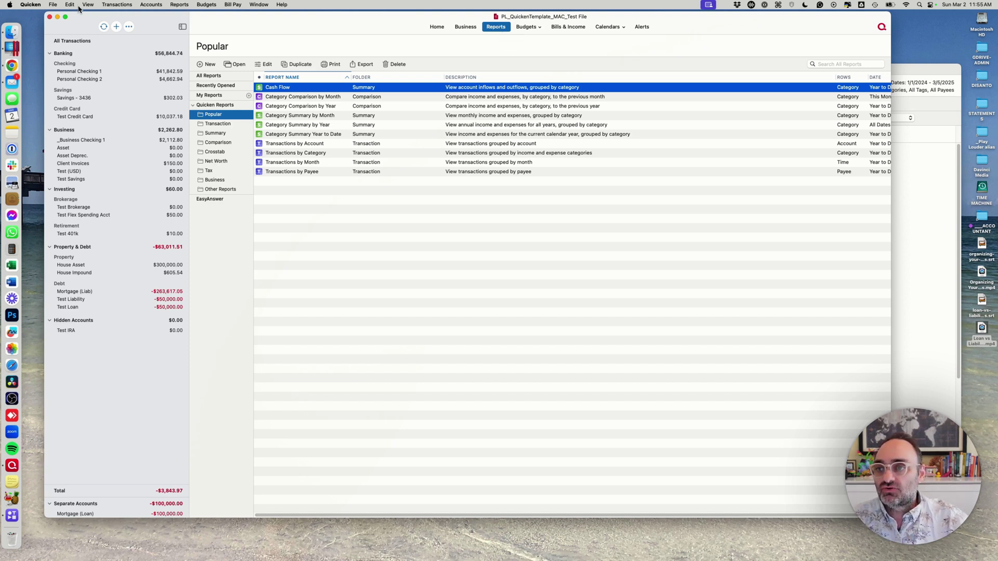
pyautogui.click(254, 6)
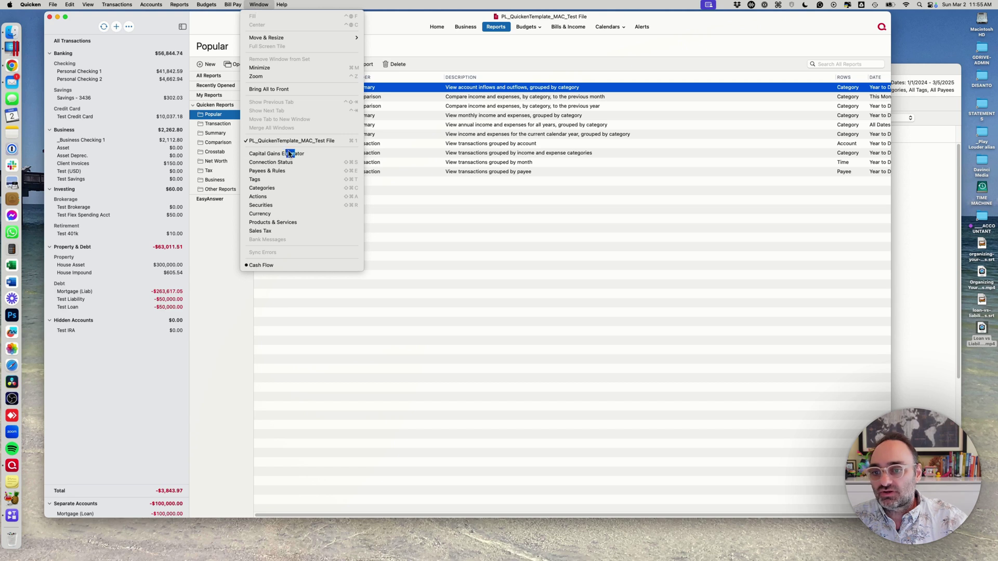
pyautogui.moveTo(226, 5)
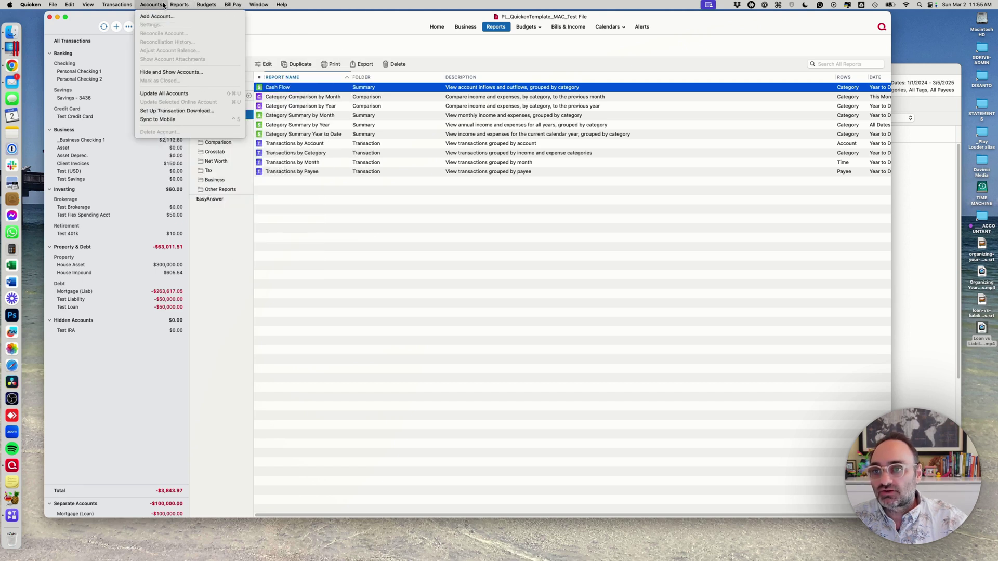
pyautogui.click(179, 5)
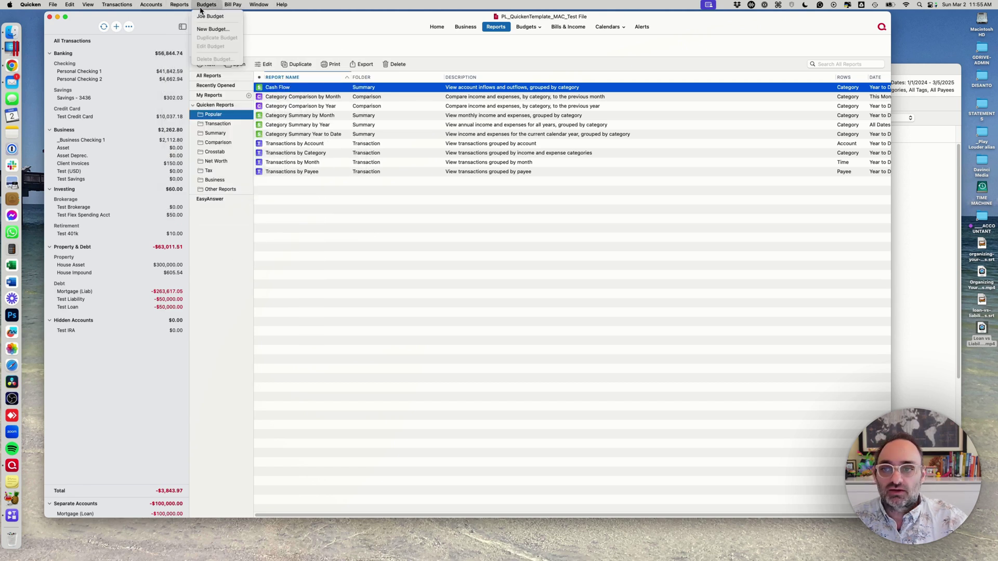
pyautogui.click(179, 5)
pyautogui.click(179, 115)
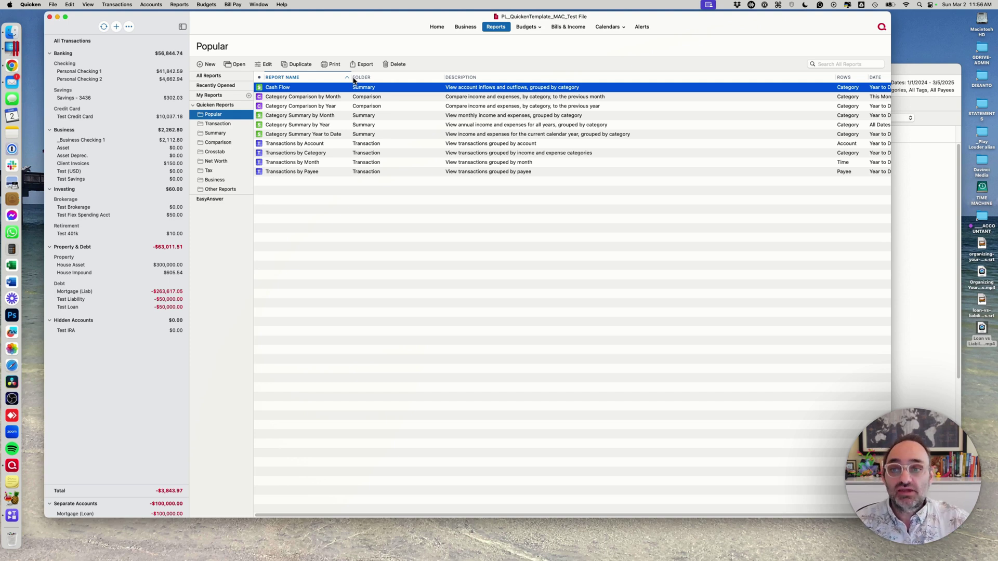
pyautogui.doubleClick(275, 91)
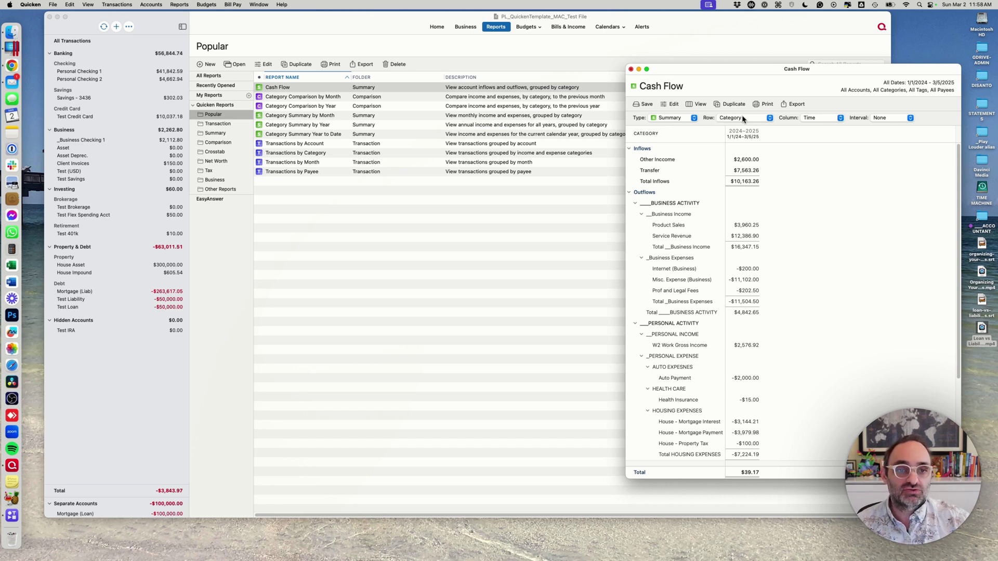
# Move the Cash Flow report window over the report list and enlarge it to show more rows.
pyautogui.click(671, 108)
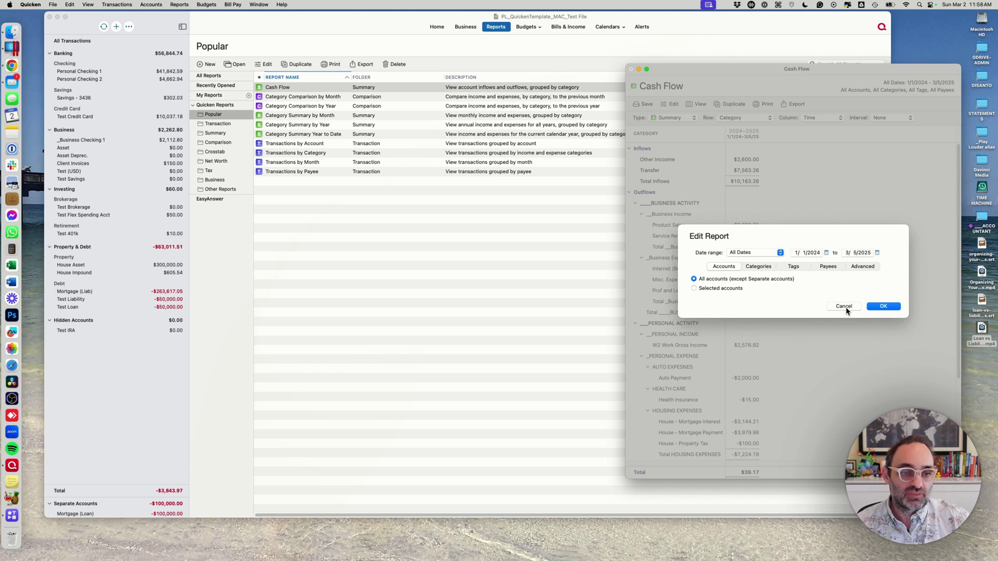
pyautogui.click(850, 308)
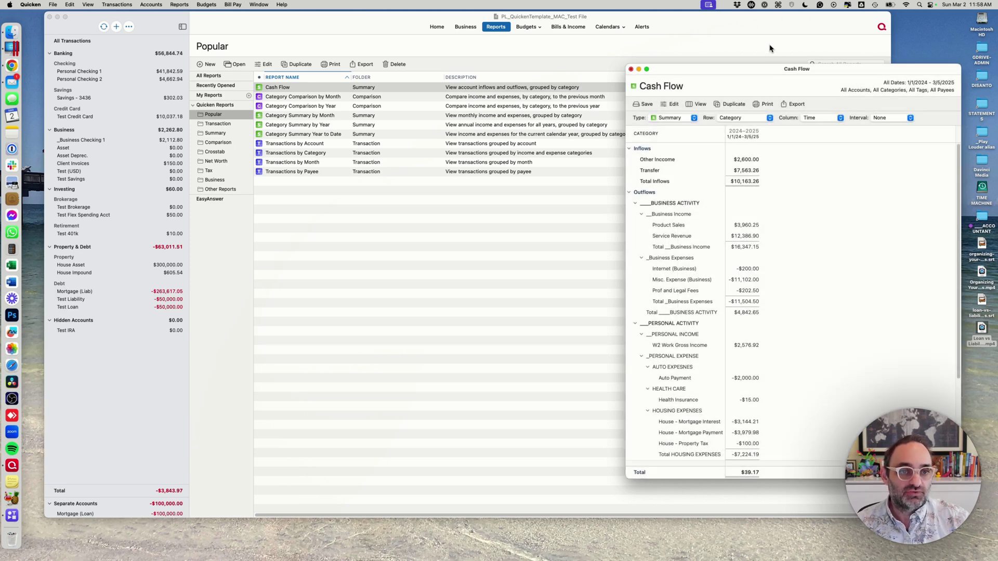
pyautogui.moveTo(777, 68); pyautogui.dragTo(418, 27)
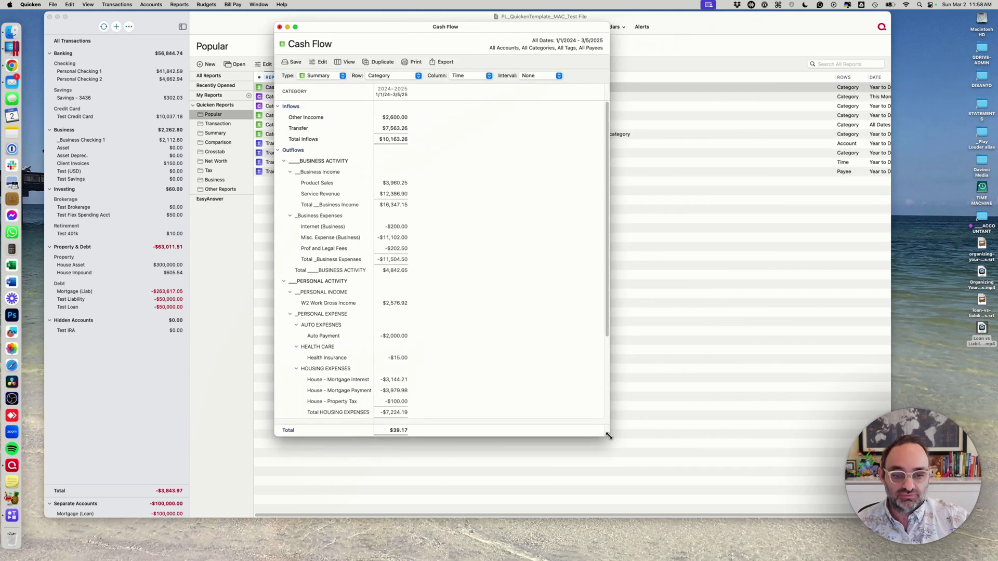
pyautogui.moveTo(609, 436); pyautogui.dragTo(786, 508)
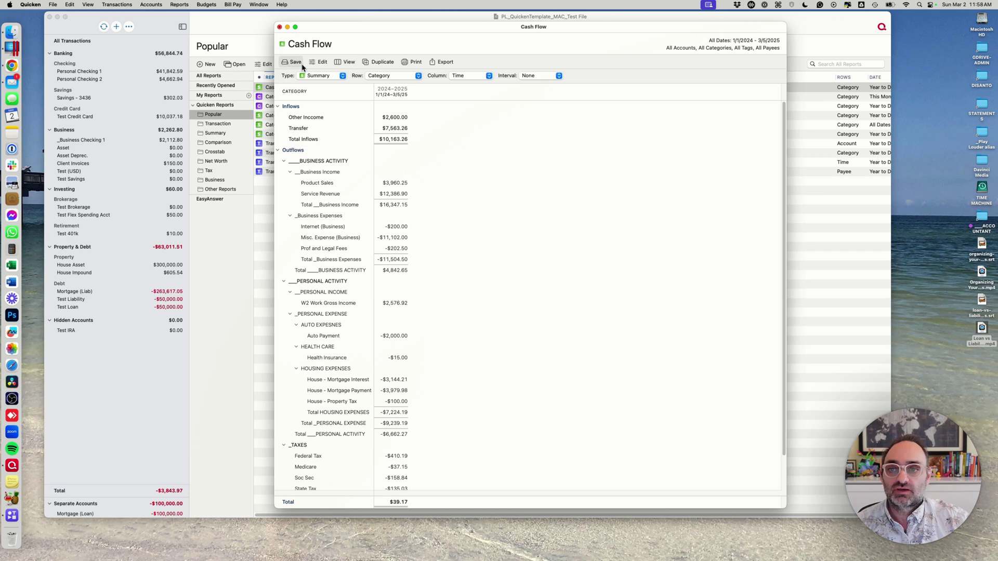
# Edit the Cash Flow report, try the Year to Date range, and return the date range to All Dates.
pyautogui.click(318, 61)
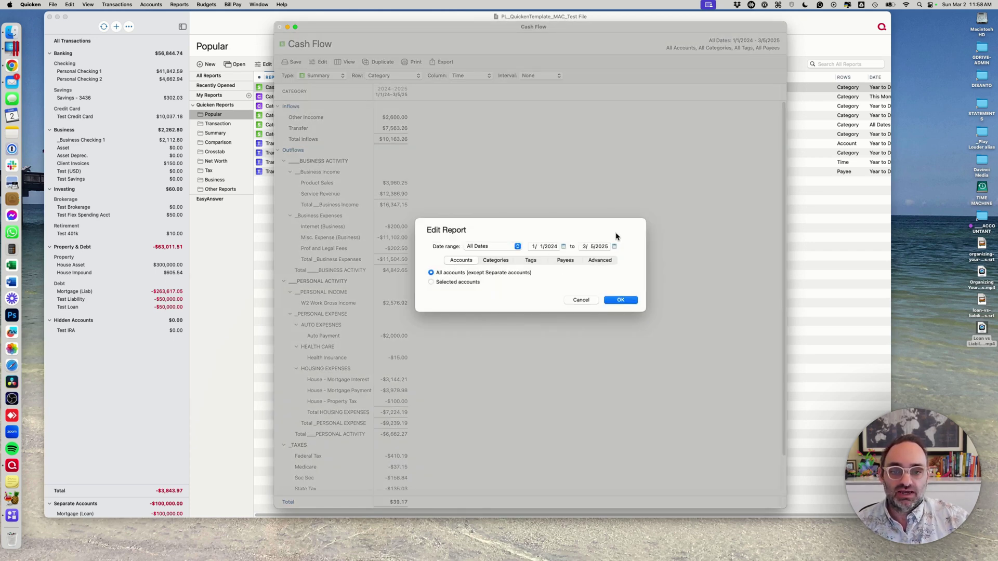
pyautogui.click(517, 248)
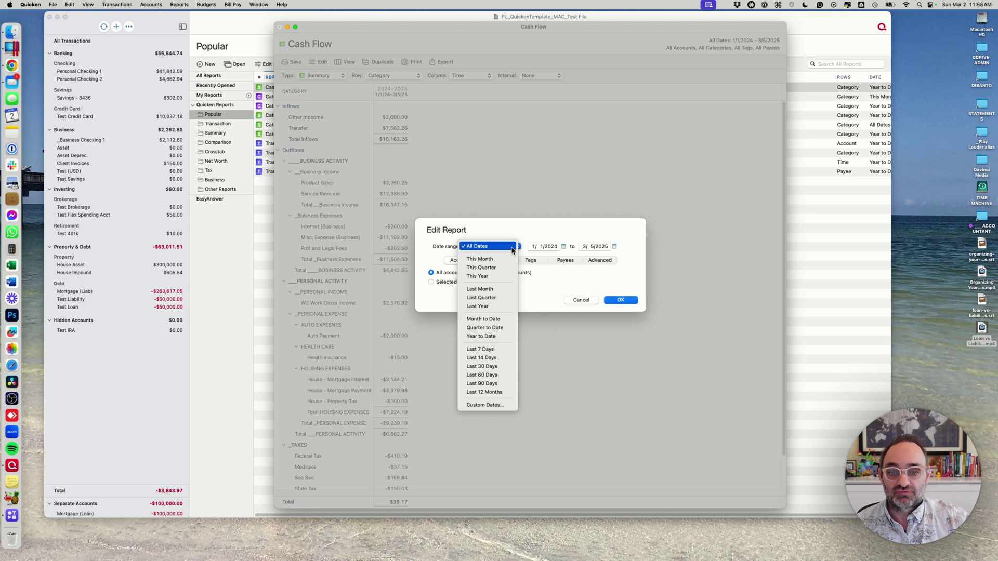
pyautogui.click(516, 231)
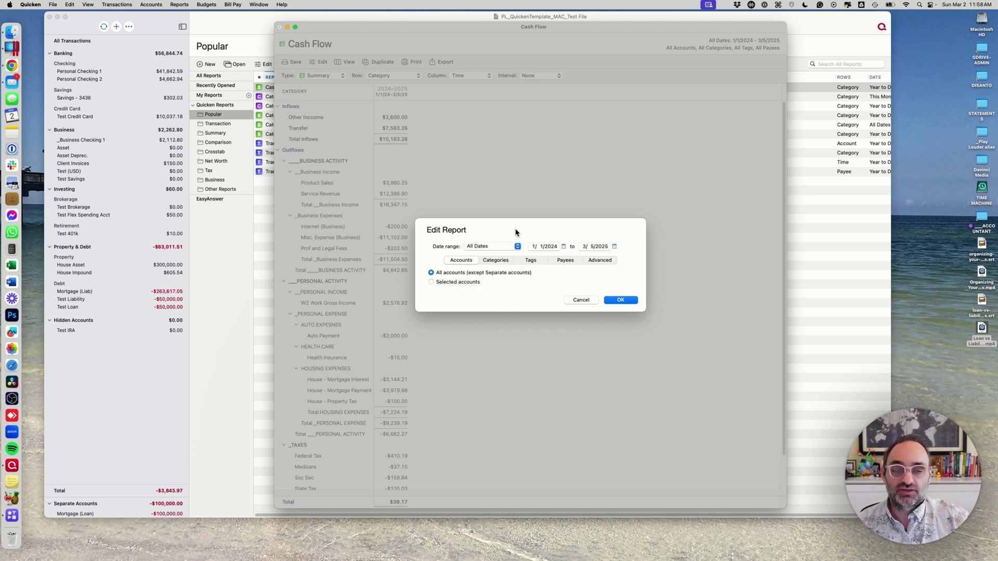
pyautogui.click(504, 247)
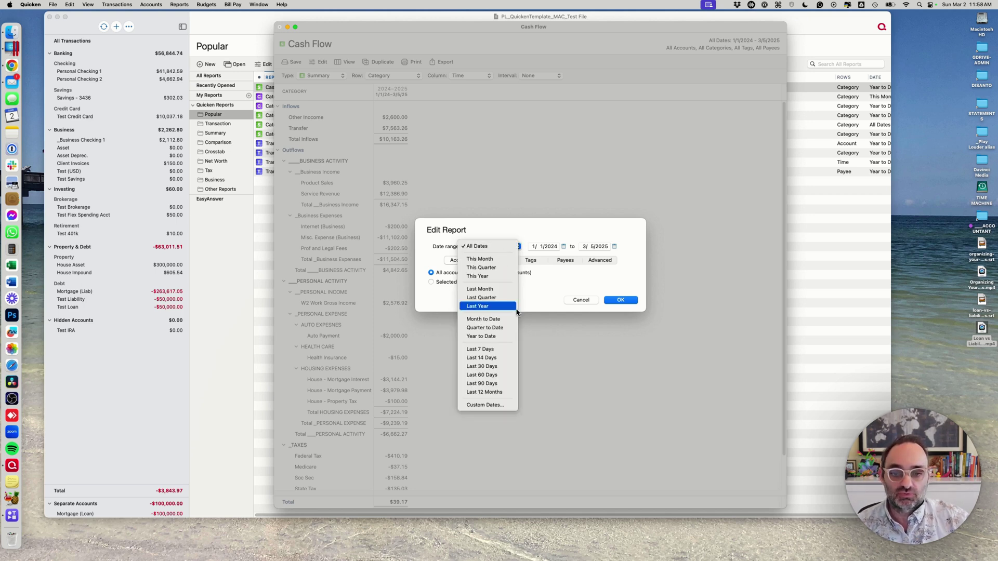
pyautogui.click(509, 337)
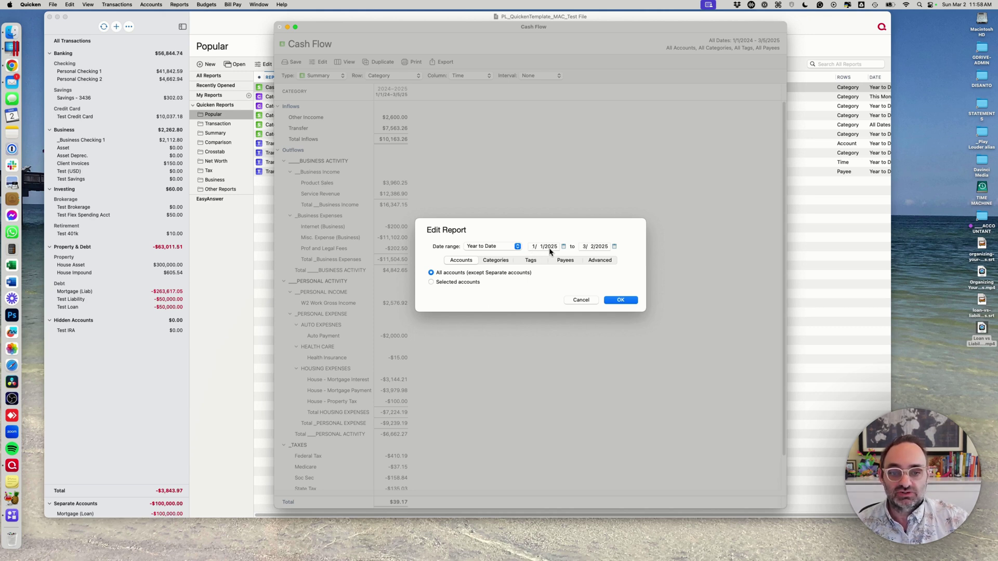
pyautogui.click(509, 247)
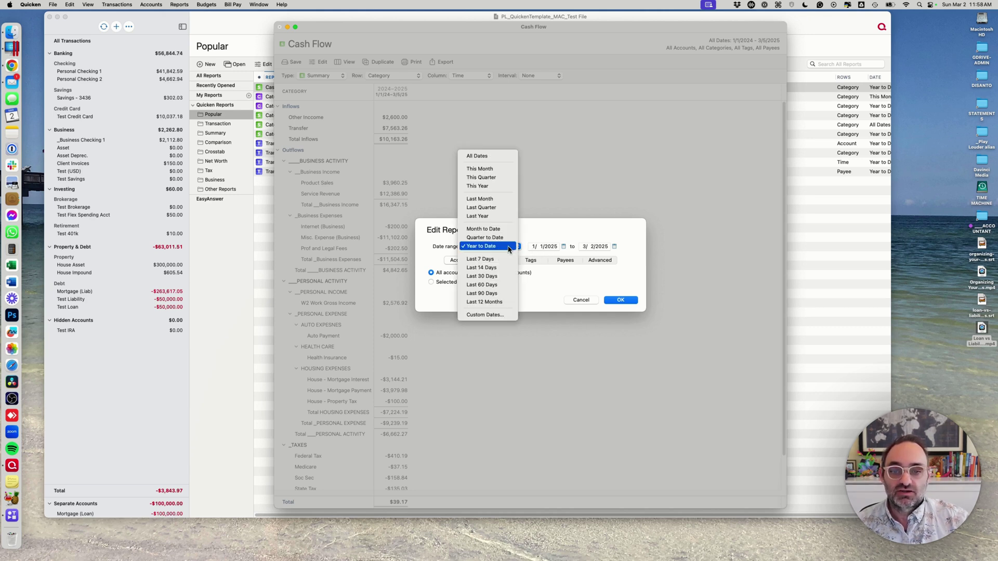
pyautogui.click(498, 157)
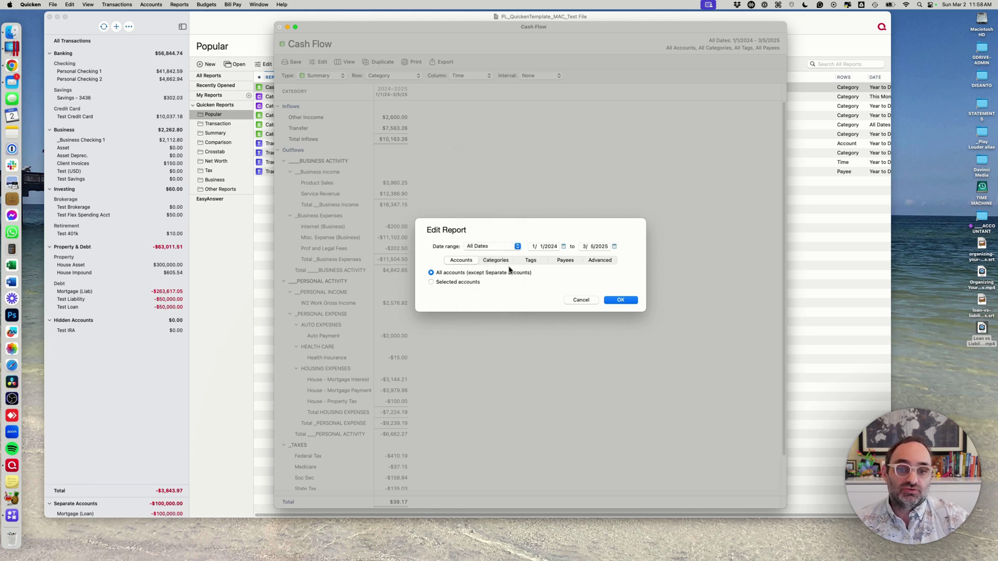
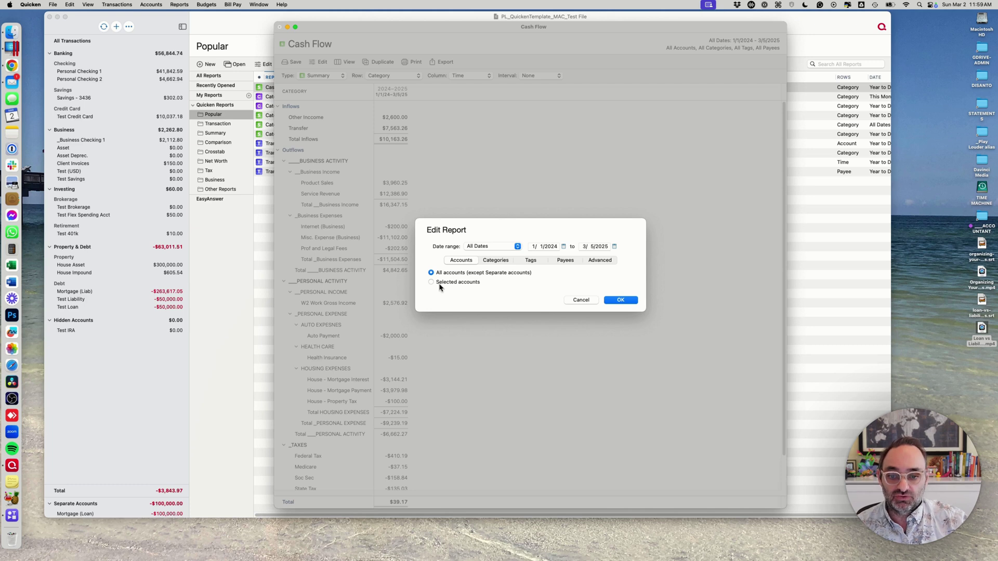
# Examine the individually selectable accounts for the report and return to including all accounts except separate ones.
pyautogui.scroll(-5, 473, 281)
pyautogui.scroll(10, 471, 281)
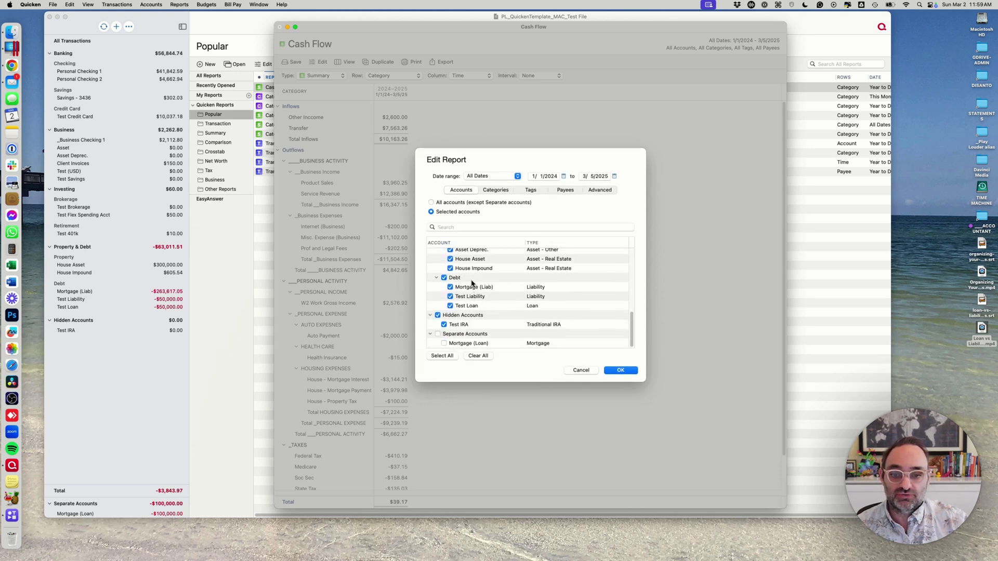
pyautogui.scroll(-10, 490, 270)
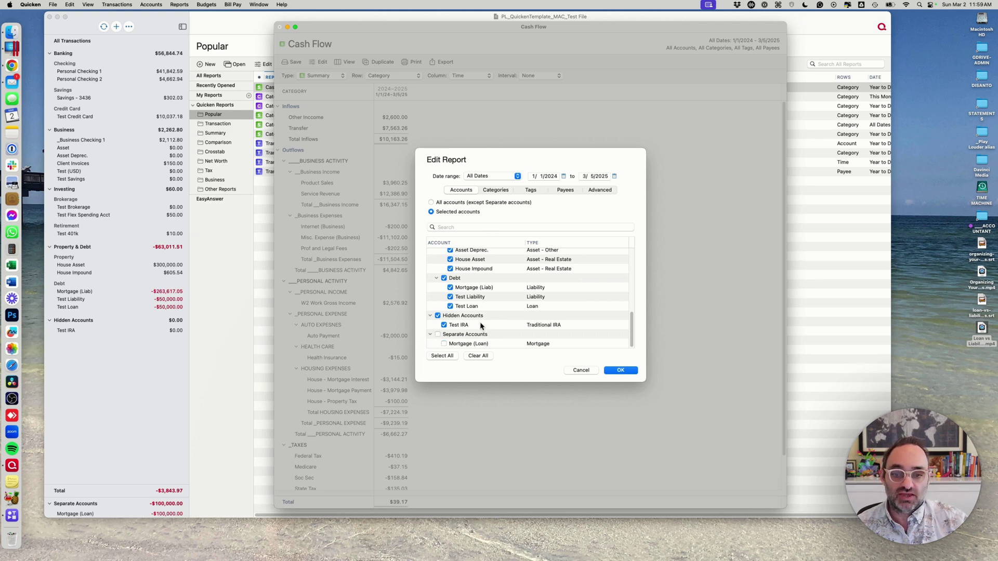
pyautogui.click(442, 205)
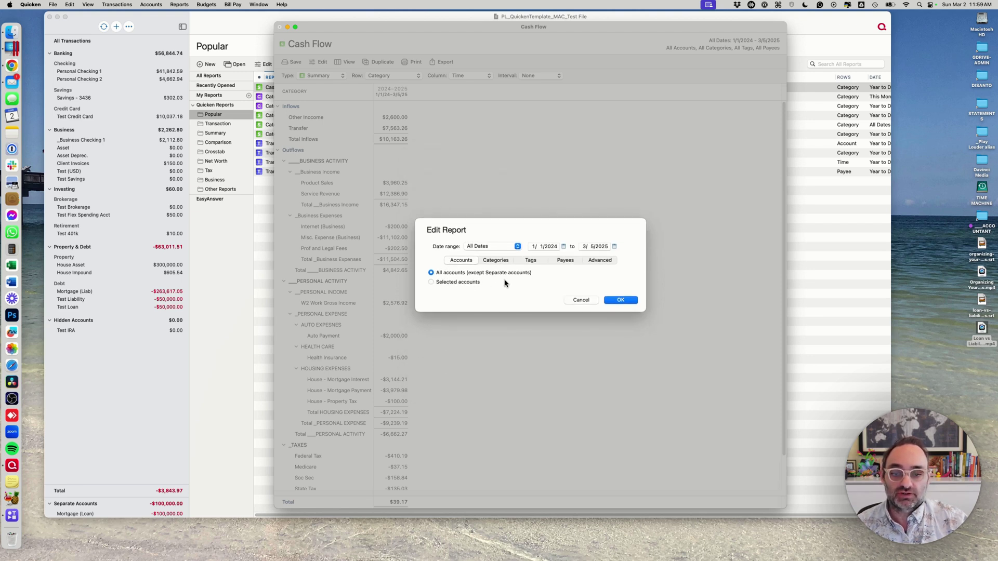
# Examine the selectable categories for the report and return to including transactions with any category.
pyautogui.click(497, 260)
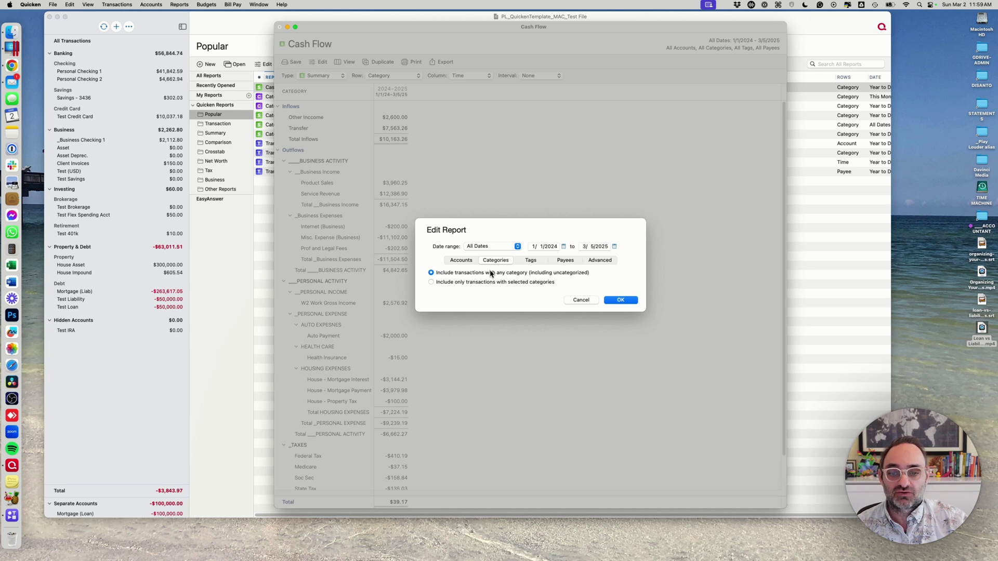
pyautogui.click(432, 283)
pyautogui.scroll(-10, 509, 275)
pyautogui.scroll(10, 509, 275)
pyautogui.scroll(5, 499, 270)
pyautogui.click(430, 202)
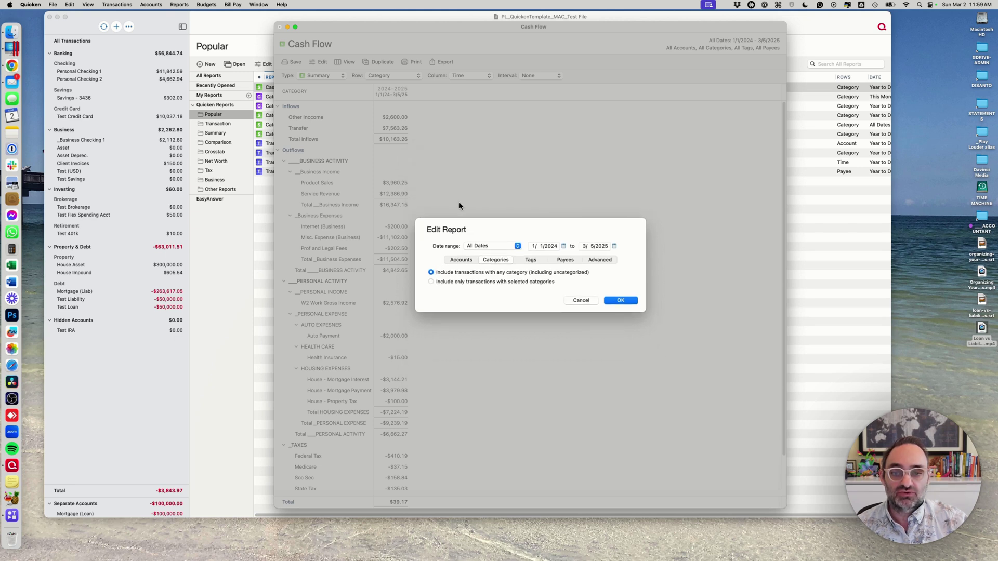
# Review the report's tag, payee and advanced filter options, and accept the report settings.
pyautogui.click(530, 259)
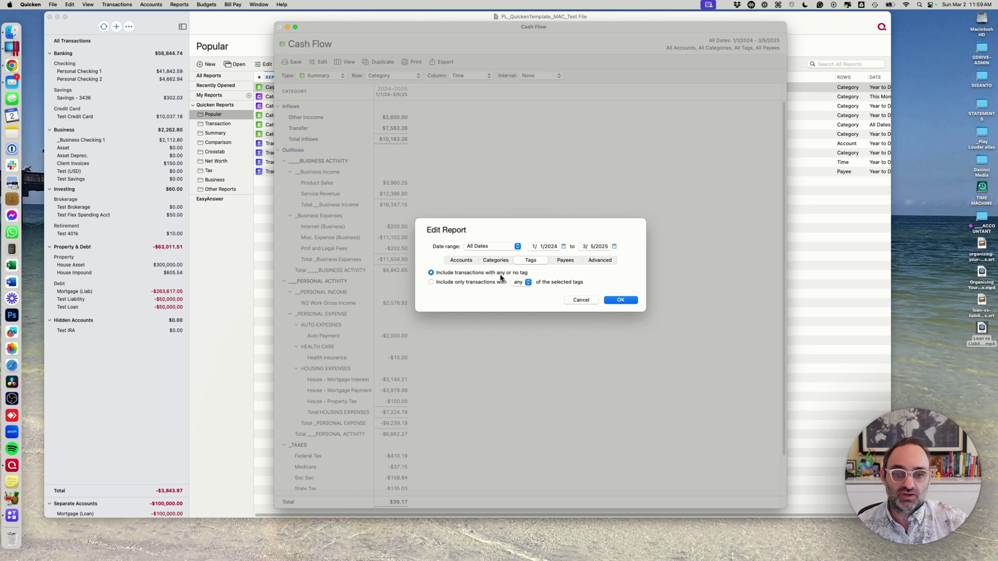
pyautogui.click(566, 261)
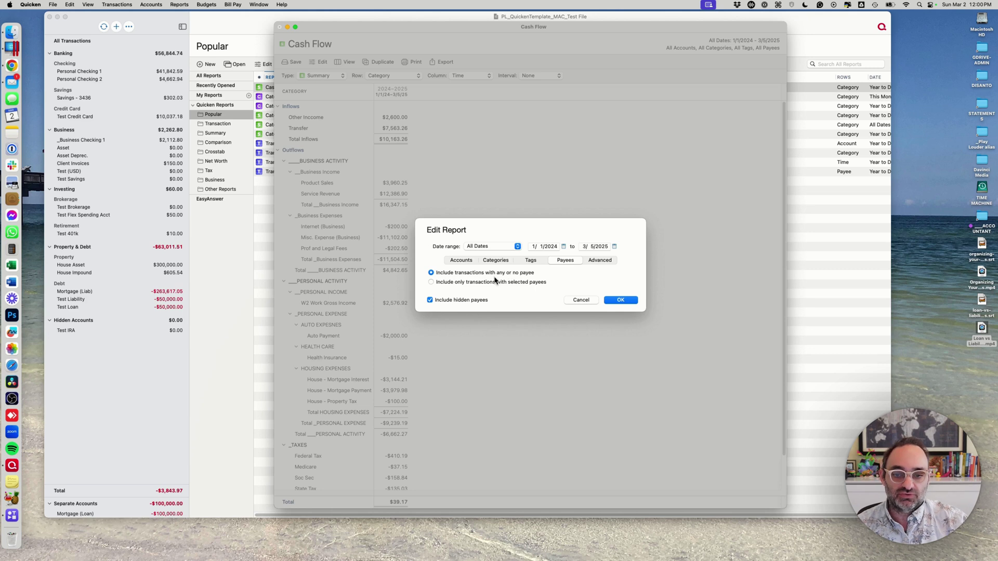
pyautogui.click(603, 261)
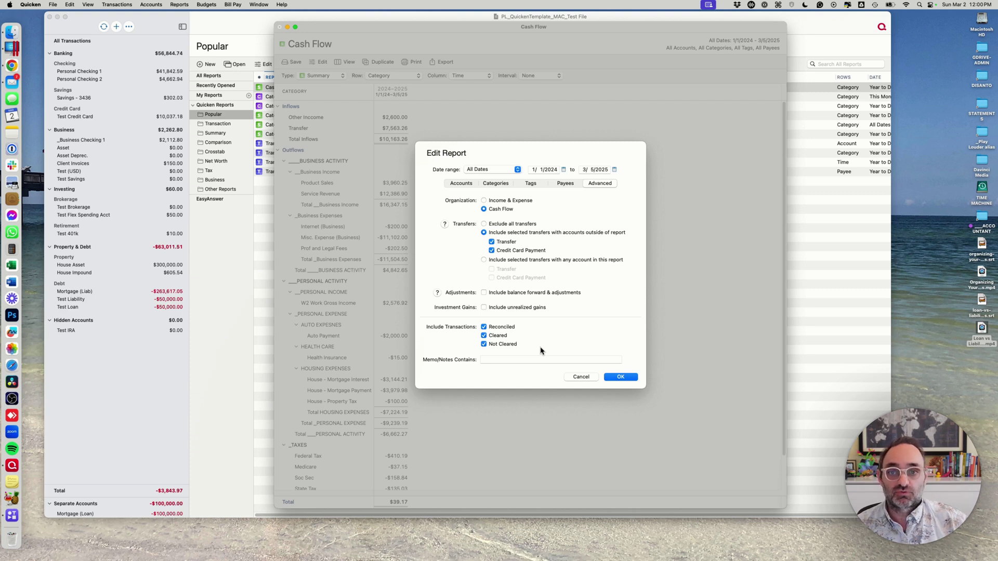
pyautogui.click(625, 380)
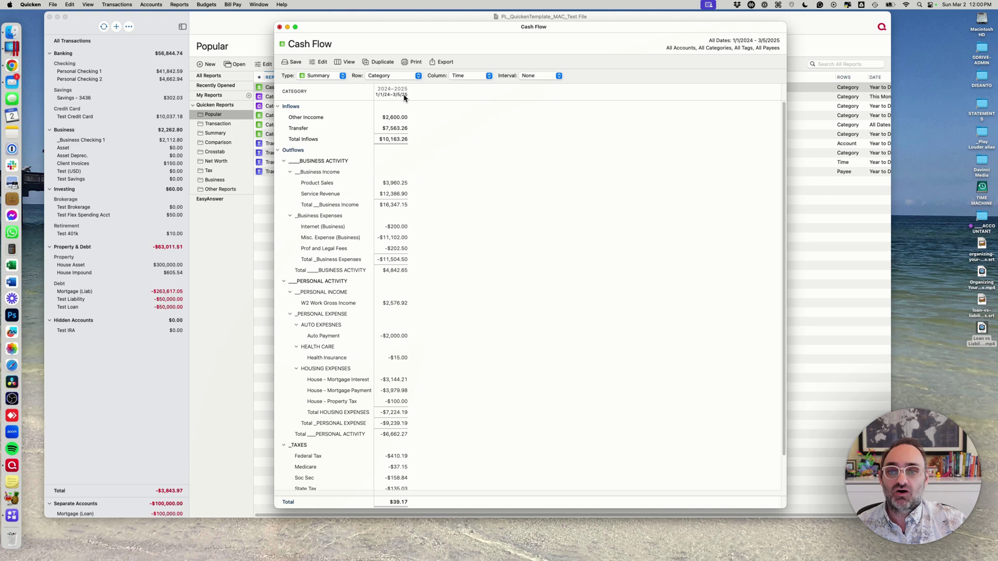
# Set the Cash Flow report's interval to Year.
pyautogui.click(539, 76)
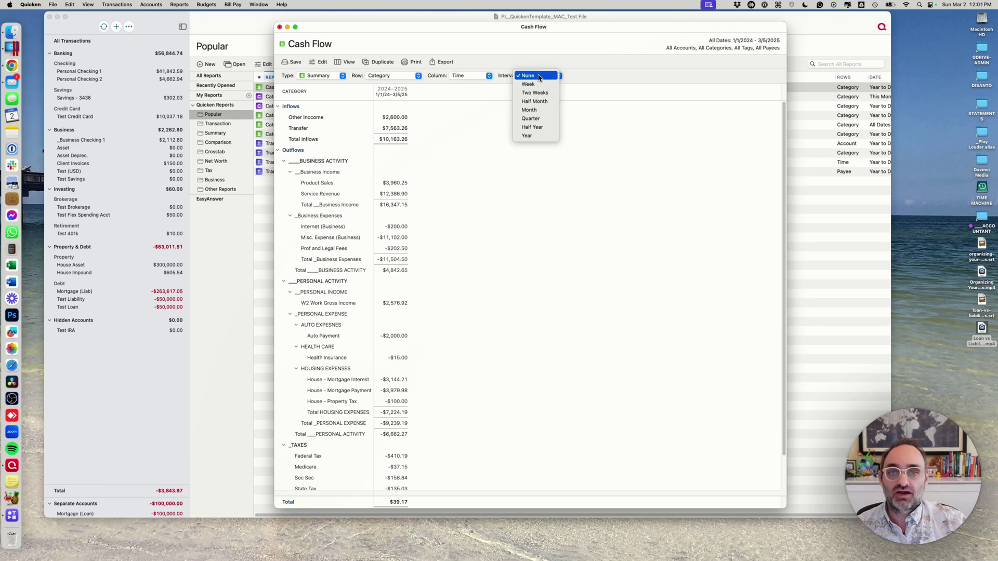
pyautogui.click(541, 136)
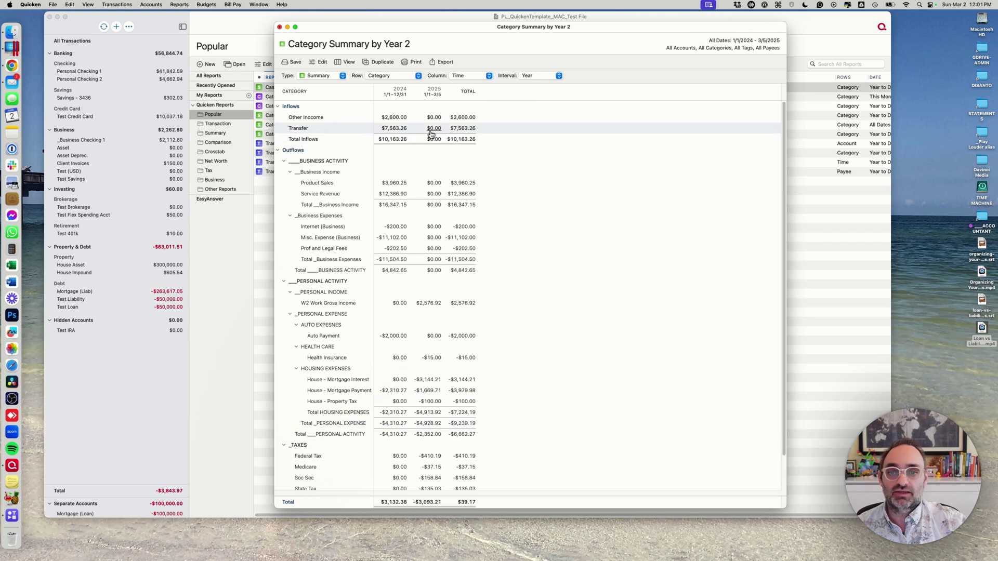
pyautogui.click(542, 77)
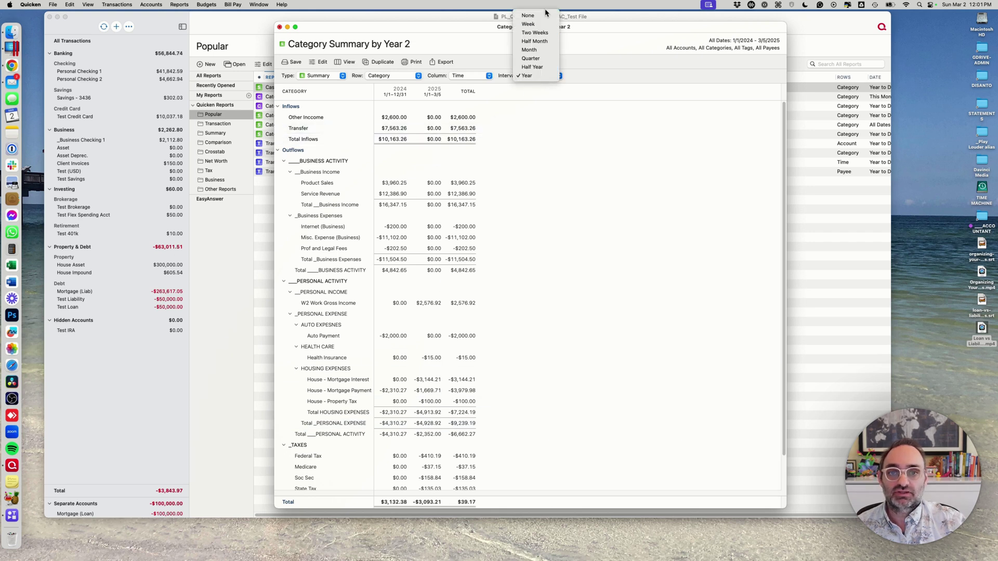
pyautogui.click(555, 182)
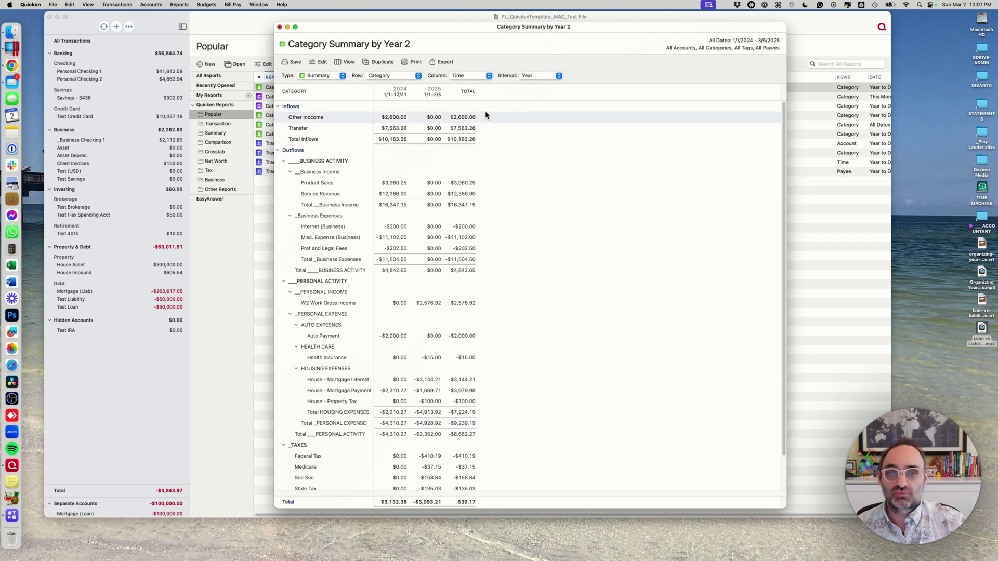
# Try grouping the report's columns by Tag and switch the column grouping to Account.
pyautogui.click(475, 79)
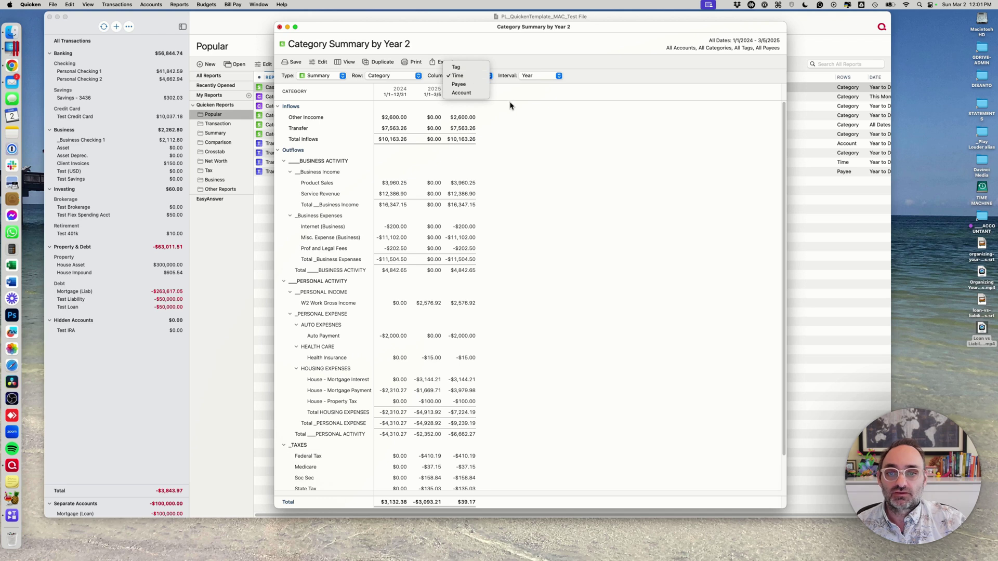
pyautogui.click(517, 105)
pyautogui.click(472, 78)
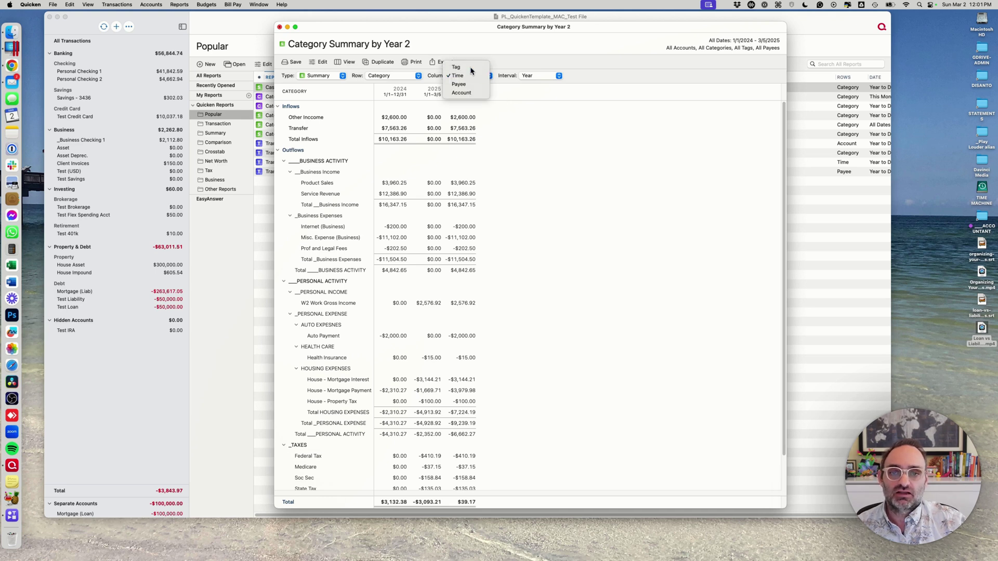
pyautogui.click(457, 67)
pyautogui.click(456, 78)
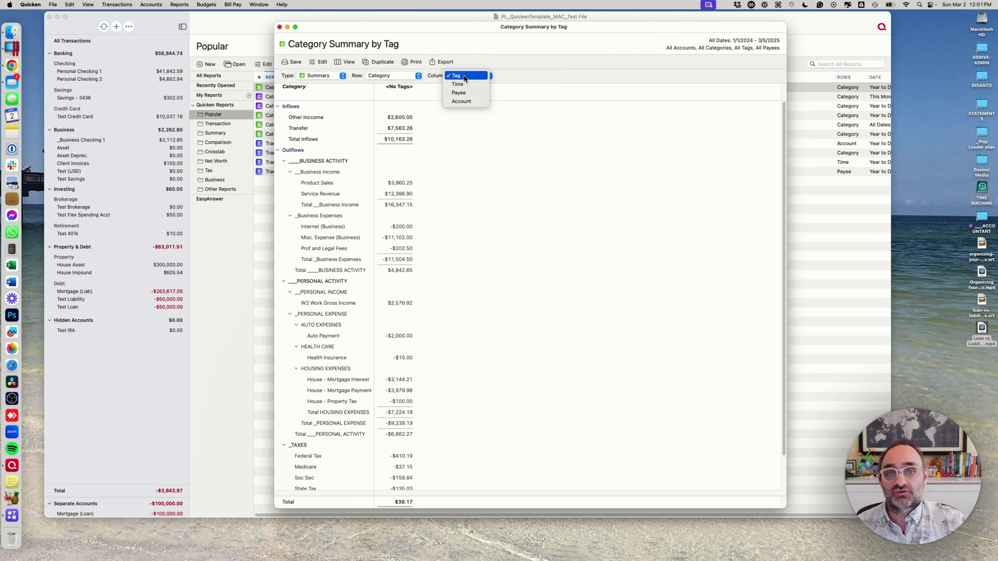
pyautogui.click(464, 97)
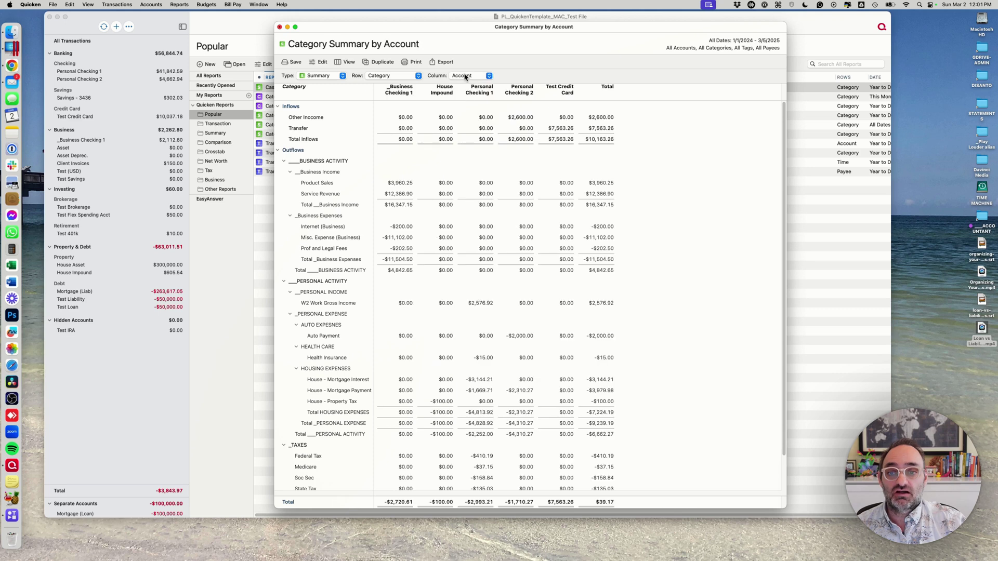
# Group the report's columns by Time and check the available row grouping options, keeping Category.
pyautogui.click(465, 76)
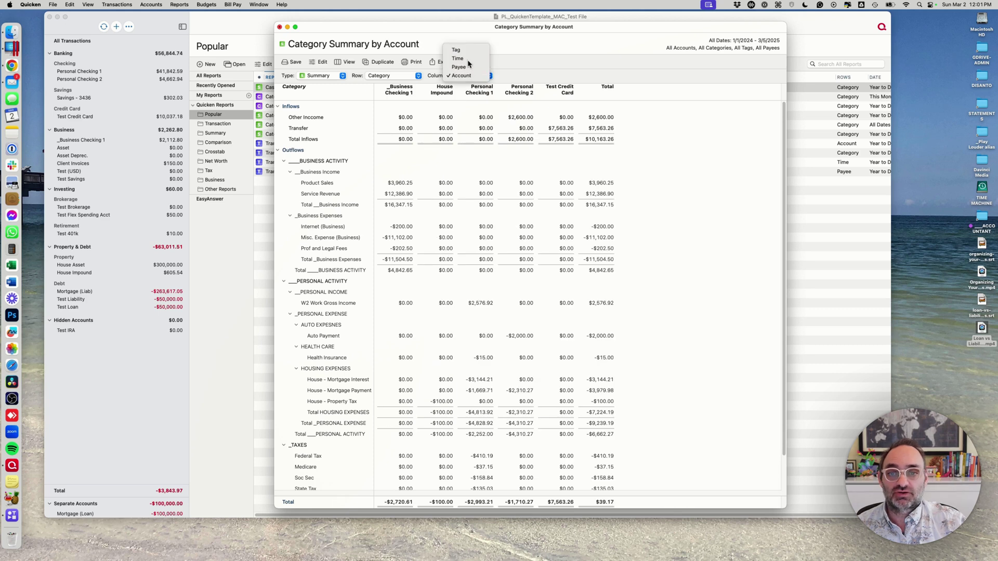
pyautogui.click(461, 58)
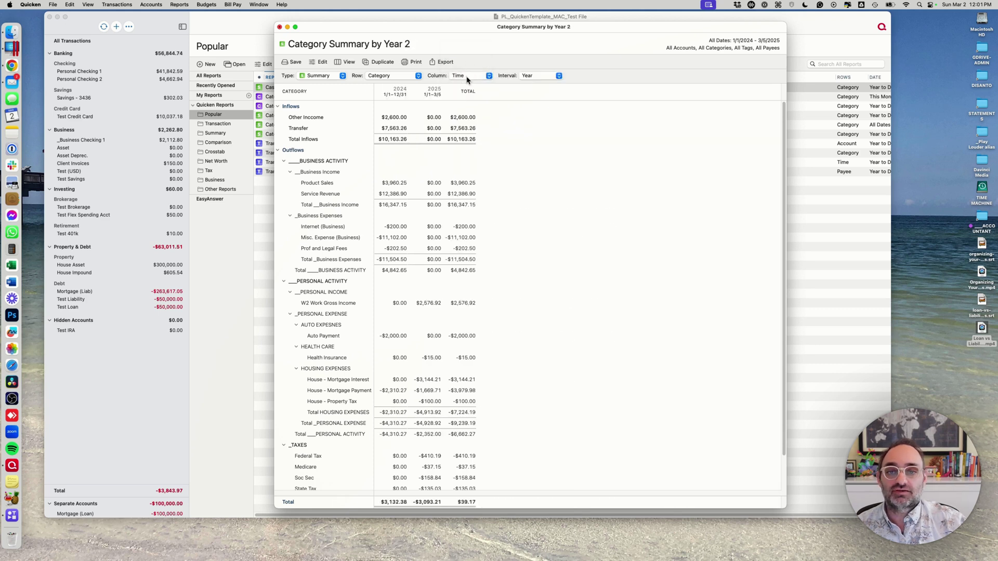
pyautogui.click(474, 77)
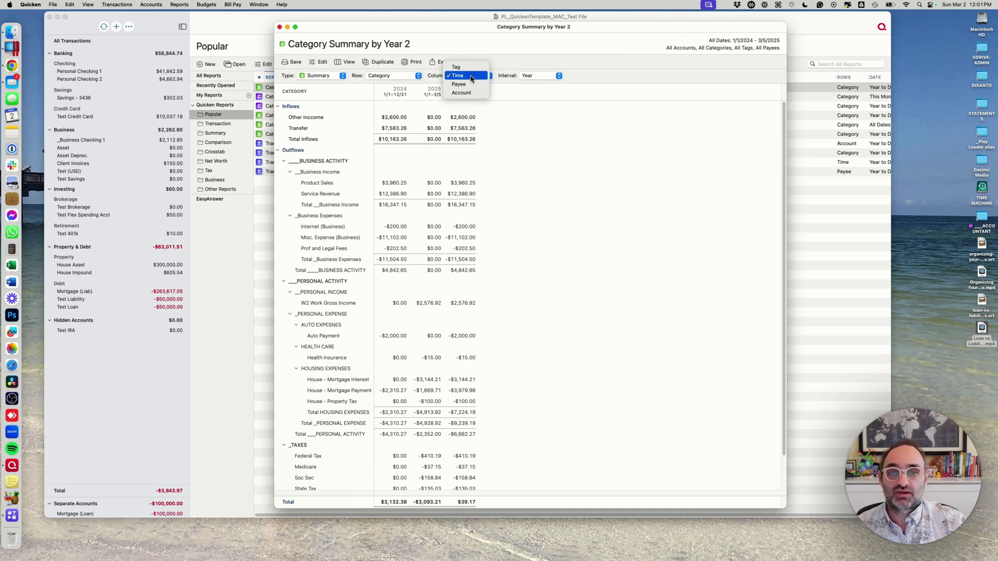
pyautogui.click(472, 78)
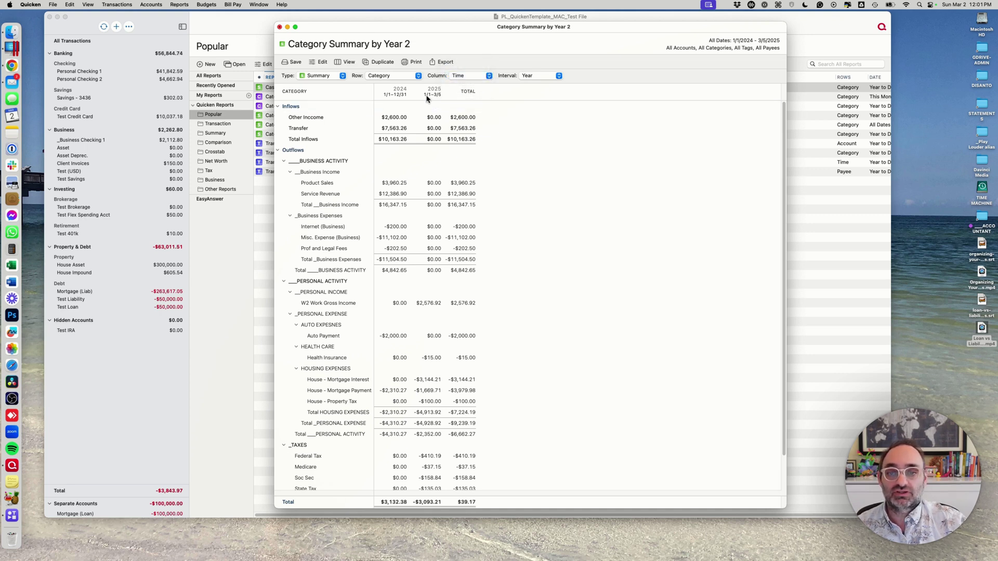
pyautogui.click(395, 77)
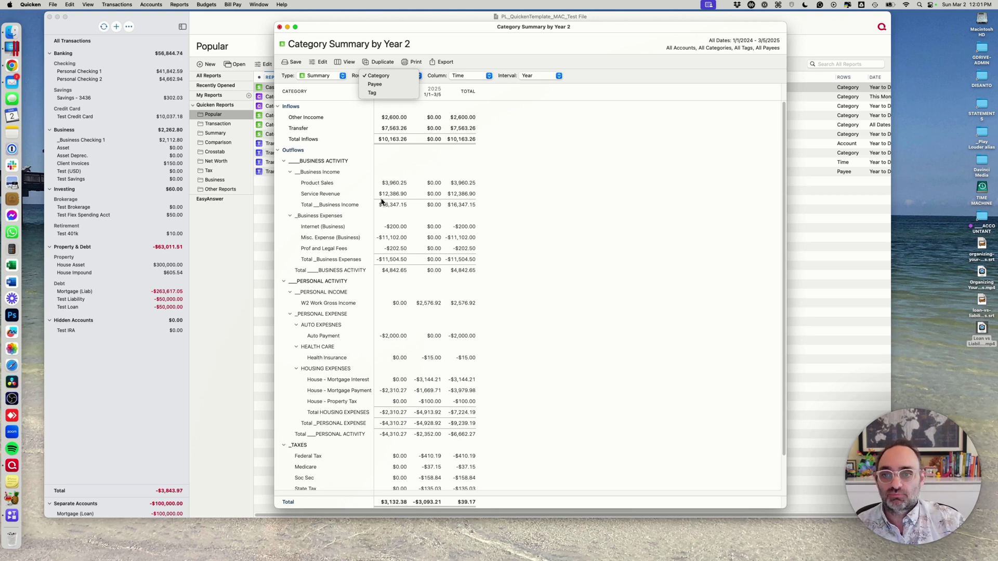
pyautogui.click(353, 51)
# Save the report as a new custom report in My Reports, named with a first name followed by "Report", and check the My Reports list.
pyautogui.moveTo(508, 27)
pyautogui.mouseDown()
pyautogui.moveTo(617, 28)
pyautogui.moveTo(511, 31)
pyautogui.mouseUp()
pyautogui.click(295, 66)
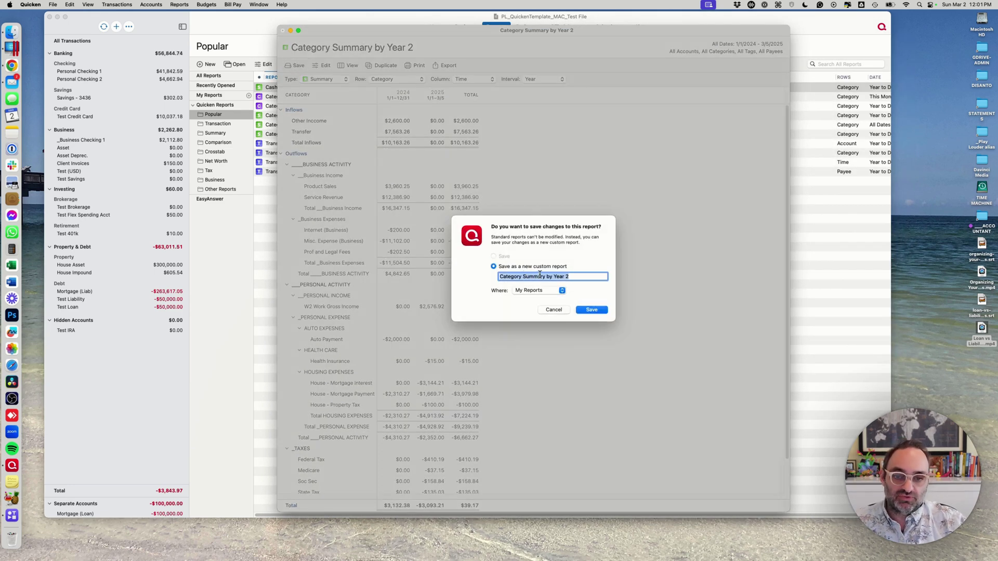
pyautogui.click(545, 291)
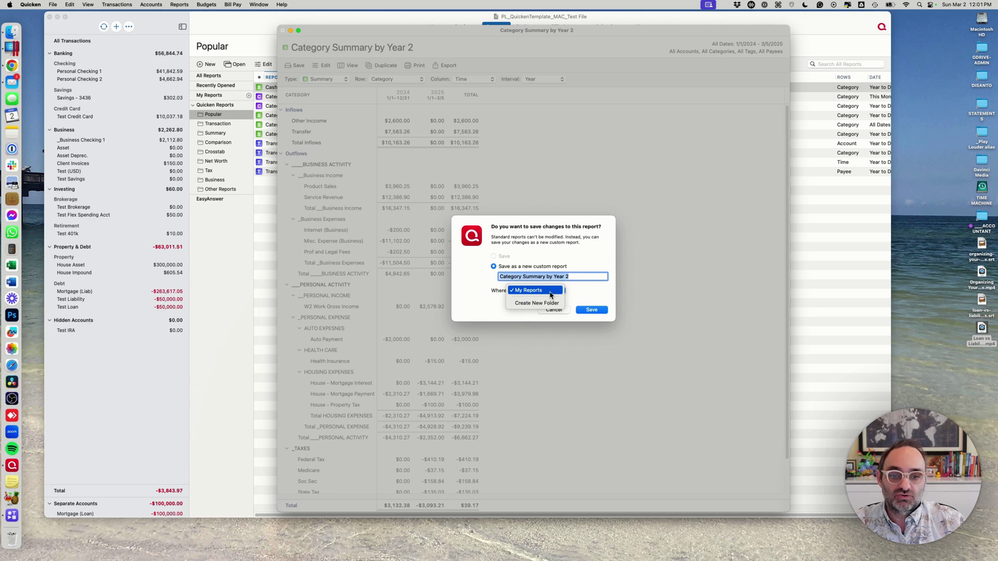
pyautogui.click(526, 279)
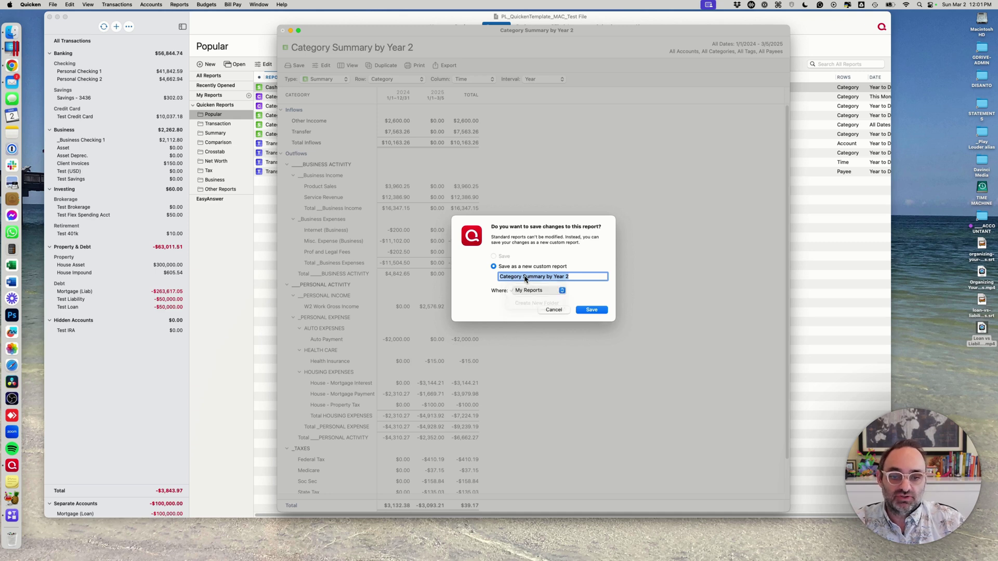
pyautogui.write('JOe Rep')
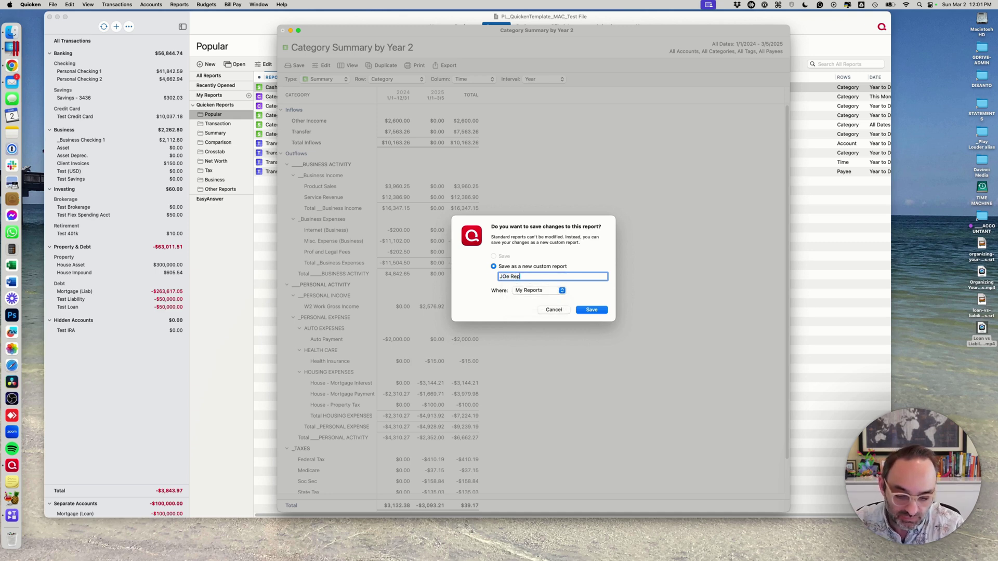
pyautogui.write('ort')
pyautogui.click(505, 277)
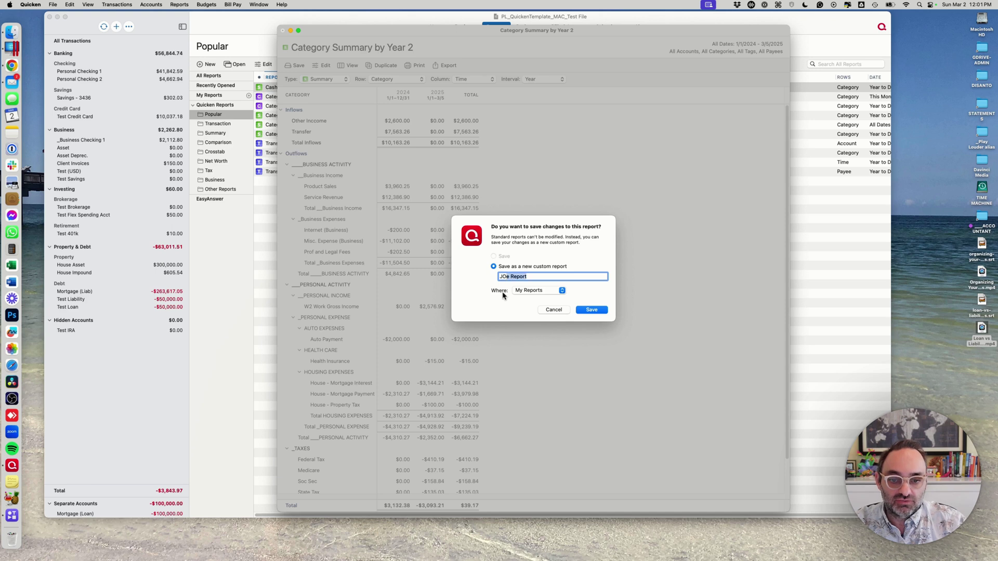
pyautogui.press('BackSpace')
pyautogui.write('o')
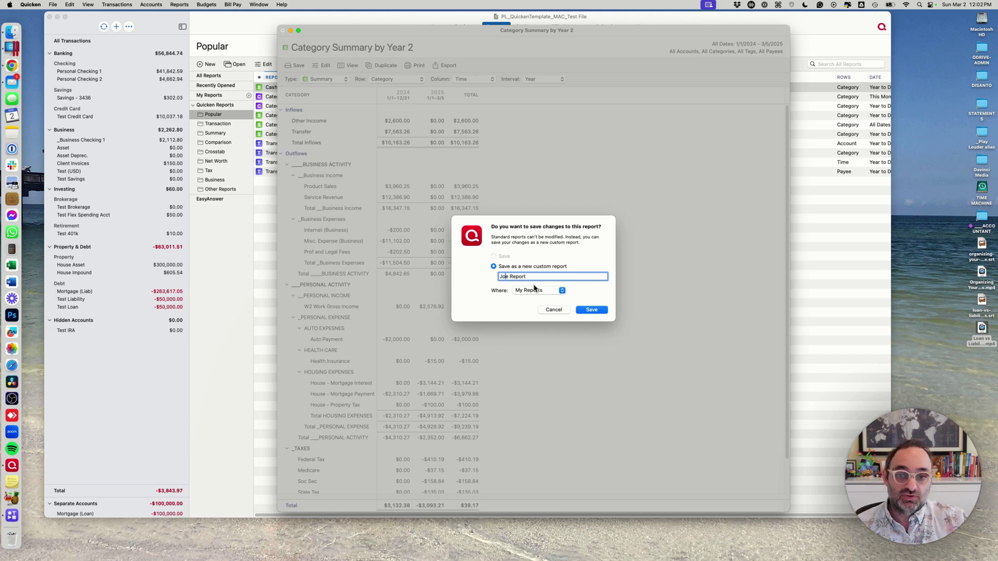
pyautogui.click(591, 310)
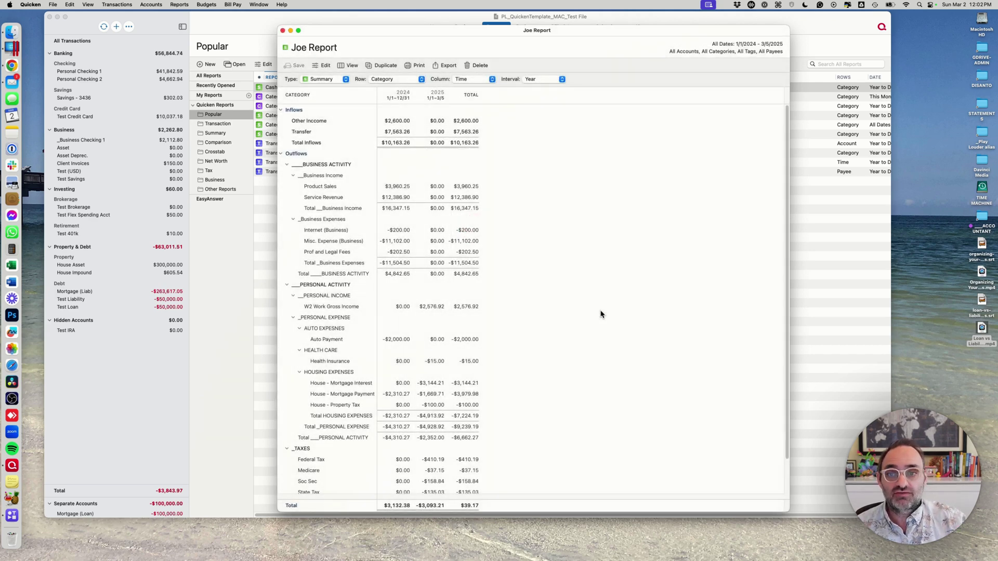
pyautogui.click(179, 4)
pyautogui.moveTo(185, 16)
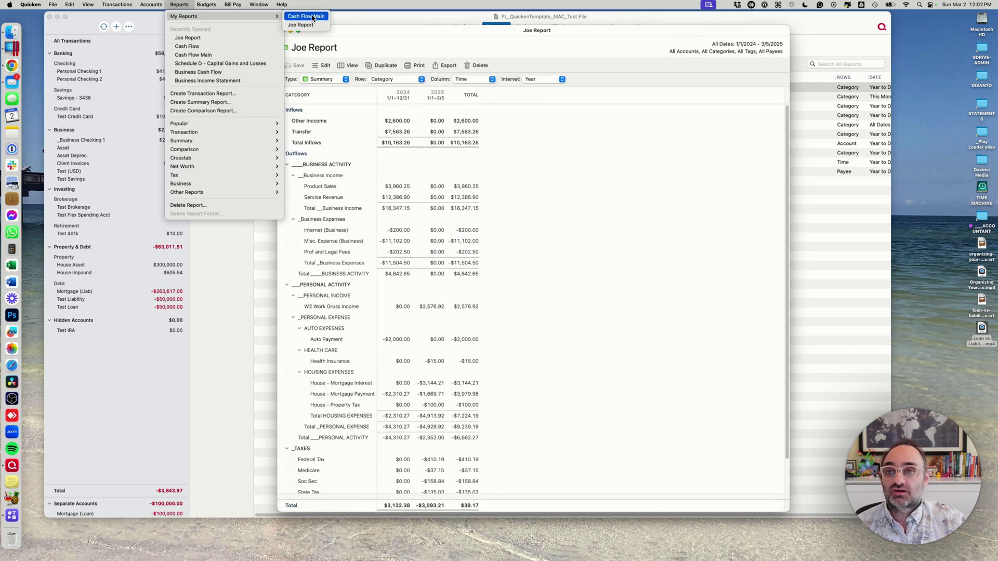
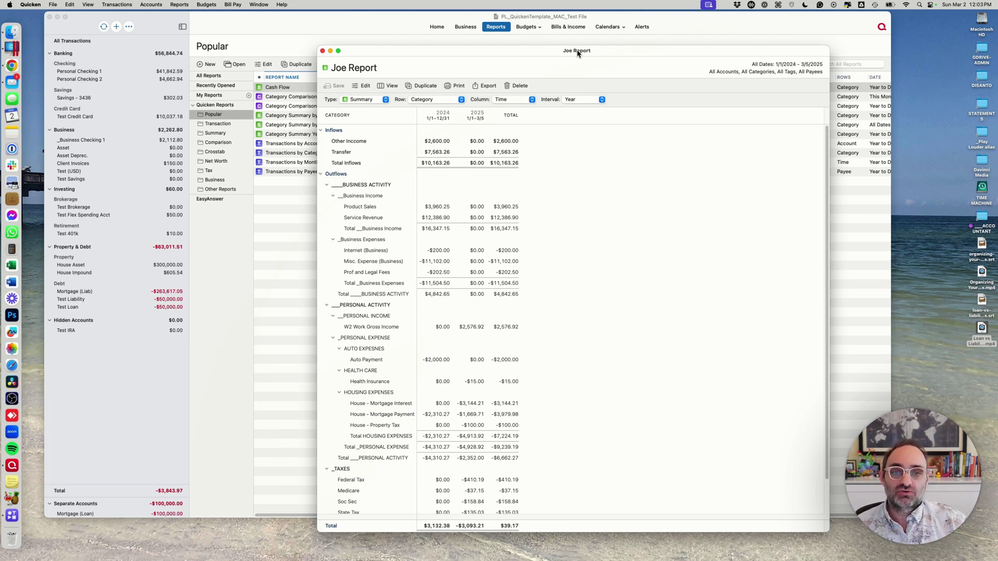
# Open the Categories list and place its window beside the report.
pyautogui.click(254, 5)
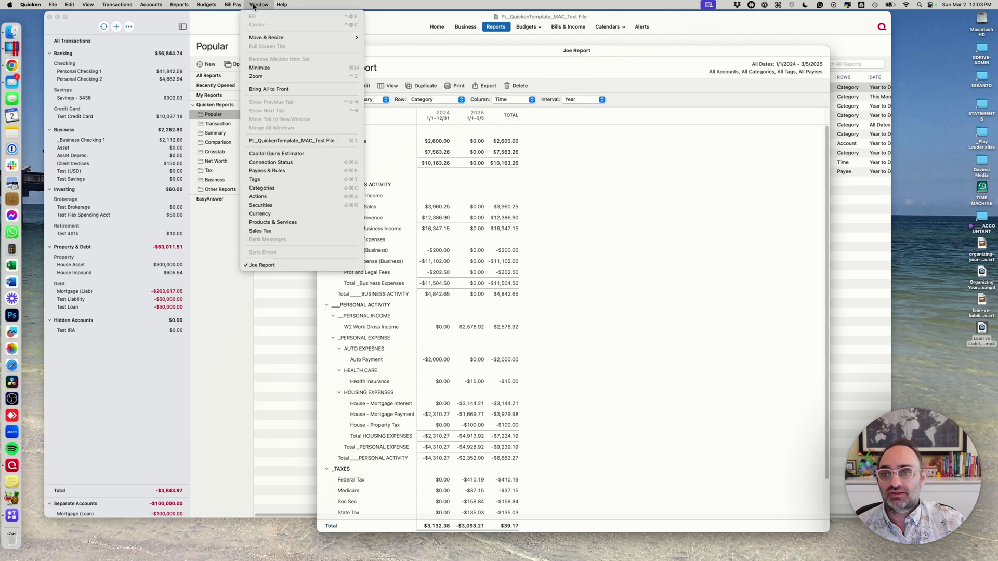
pyautogui.click(276, 188)
pyautogui.moveTo(704, 31); pyautogui.dragTo(762, 24)
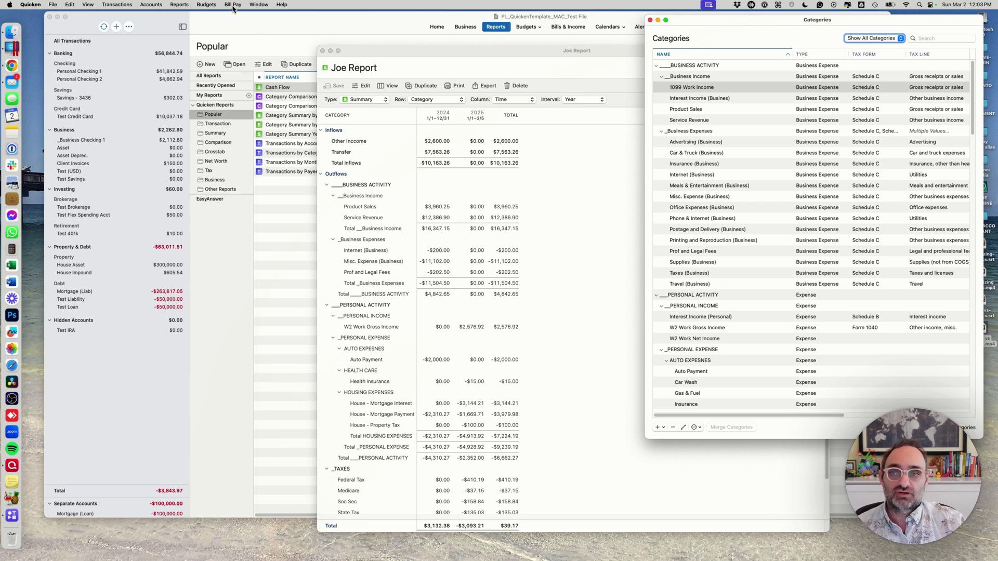
# Examine the Income and Expense type options for a new category, and leave without creating it.
pyautogui.click(659, 427)
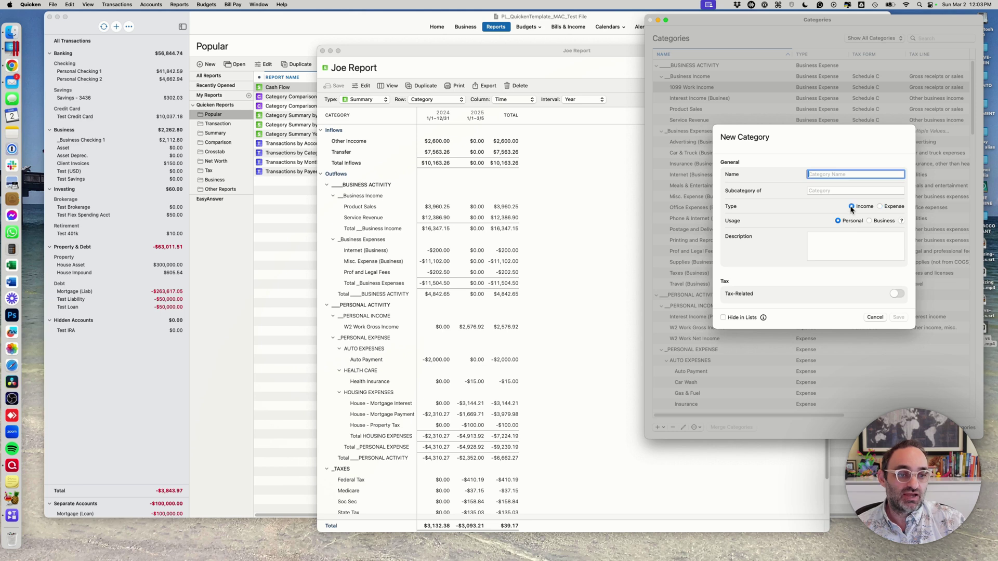
pyautogui.click(880, 207)
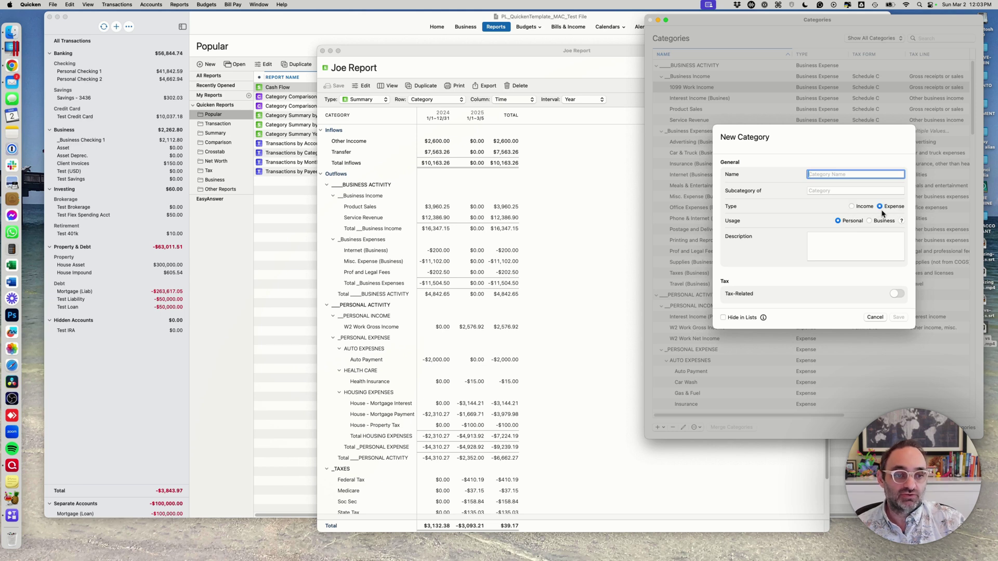
pyautogui.click(852, 207)
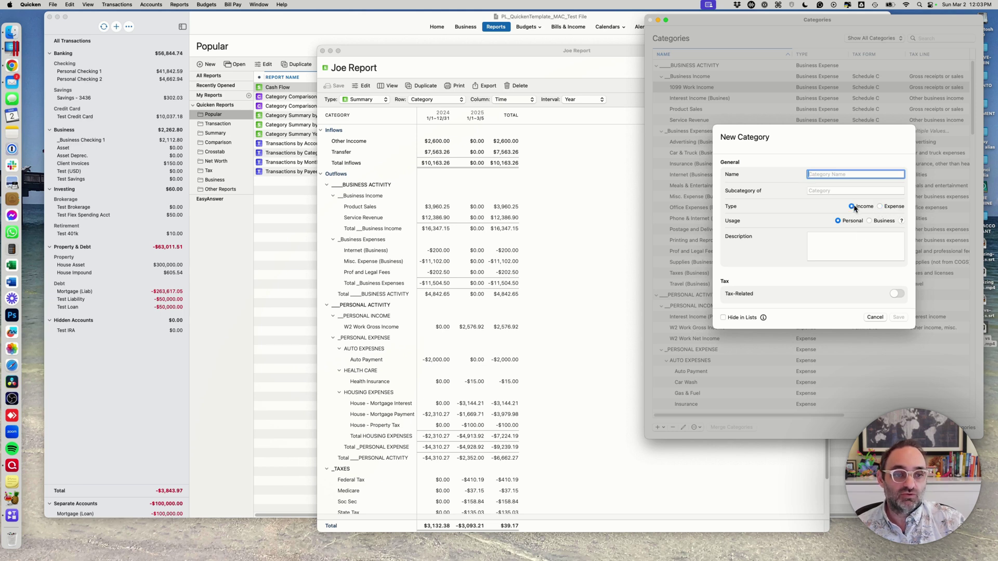
pyautogui.click(874, 318)
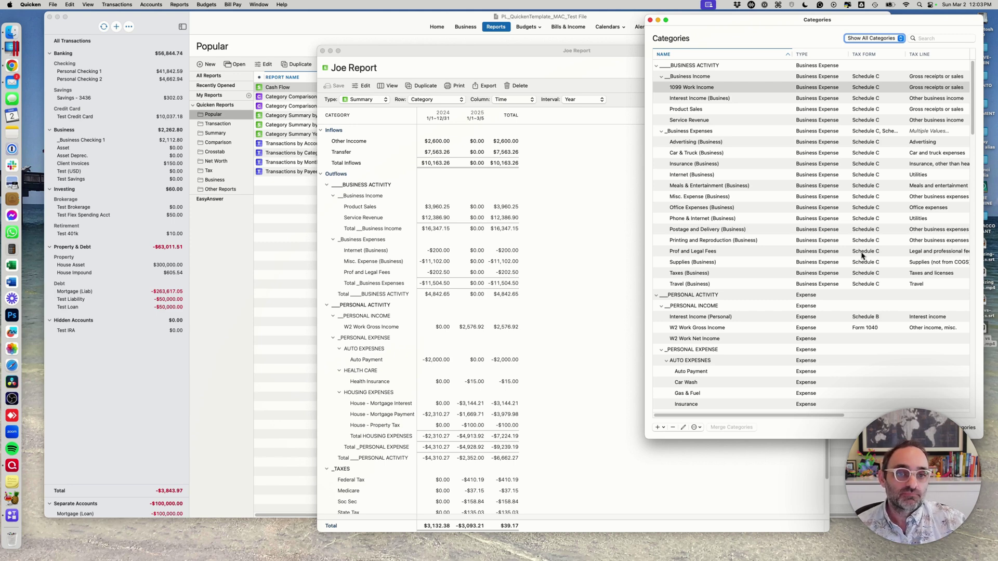
# Examine the BUSINESS ACTIVITY hierarchy in the Categories list by collapsing and expanding it with its Business Income and Business Expenses subcategories.
pyautogui.hscroll(1, 712, 102)
pyautogui.hscroll(-1, 710, 93)
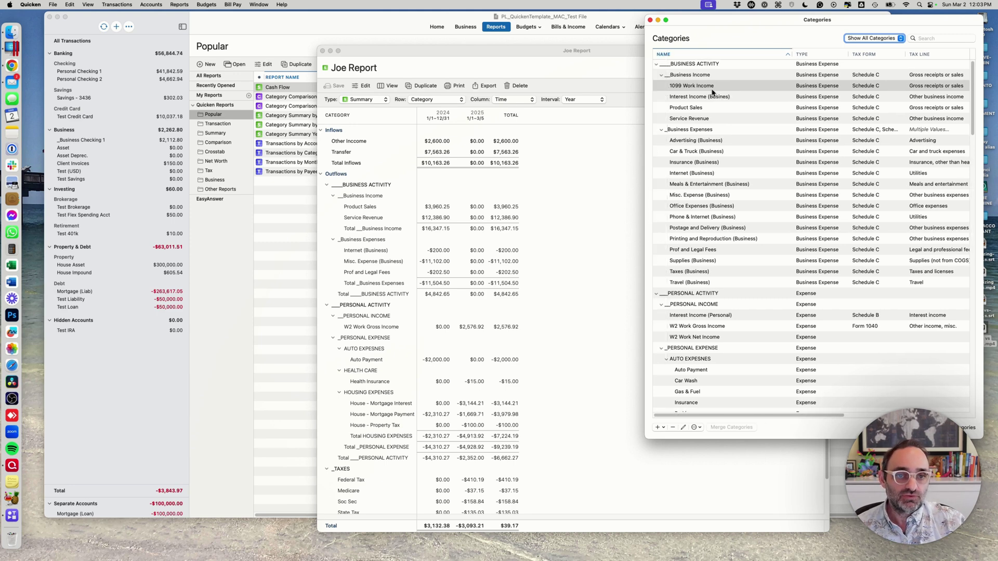
pyautogui.click(656, 65)
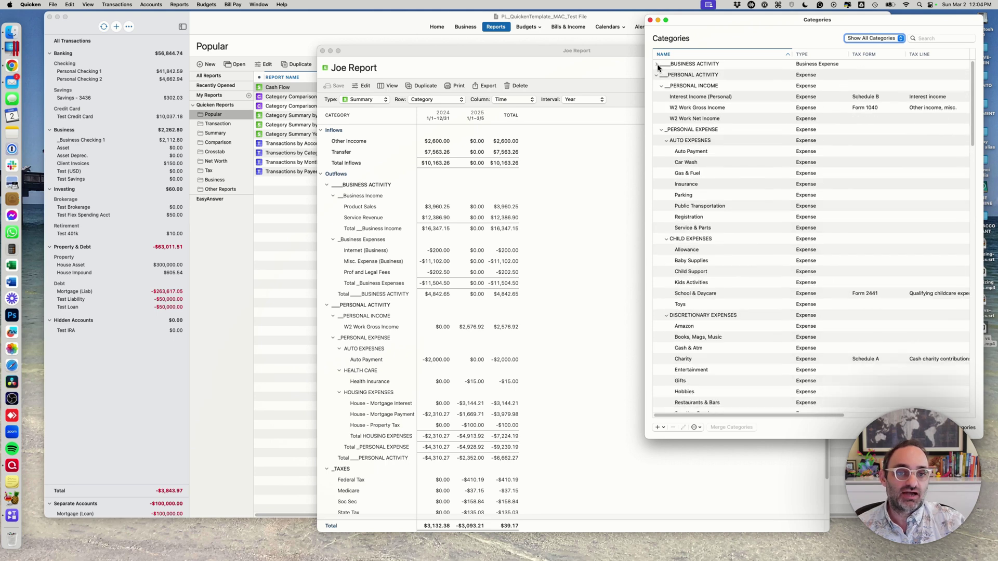
pyautogui.click(656, 64)
pyautogui.click(661, 75)
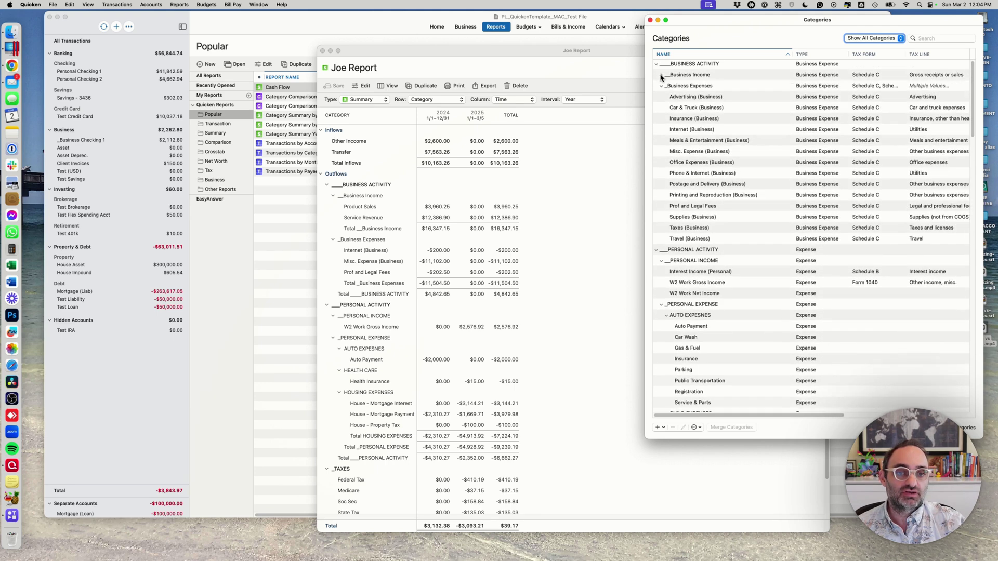
pyautogui.click(662, 86)
pyautogui.click(662, 87)
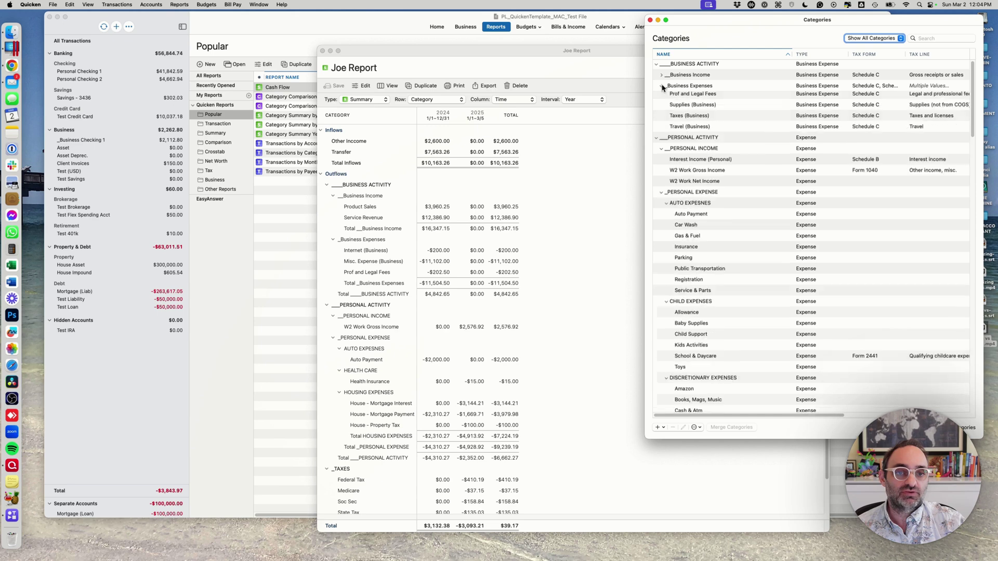
pyautogui.click(661, 76)
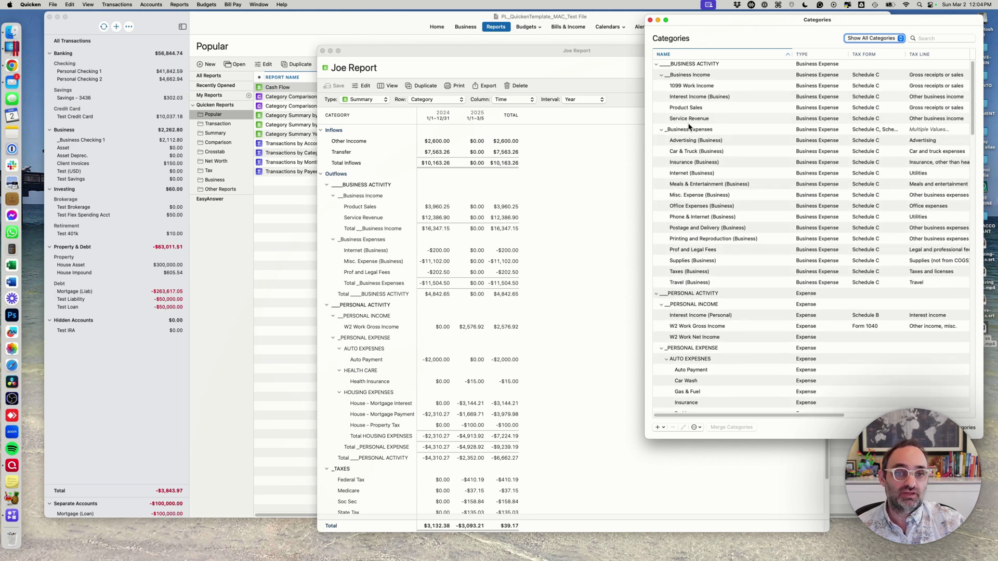
# Collapse Business Income, Business Expenses and their parent BUSINESS ACTIVITY group in the report.
pyautogui.scroll(-1, 477, 205)
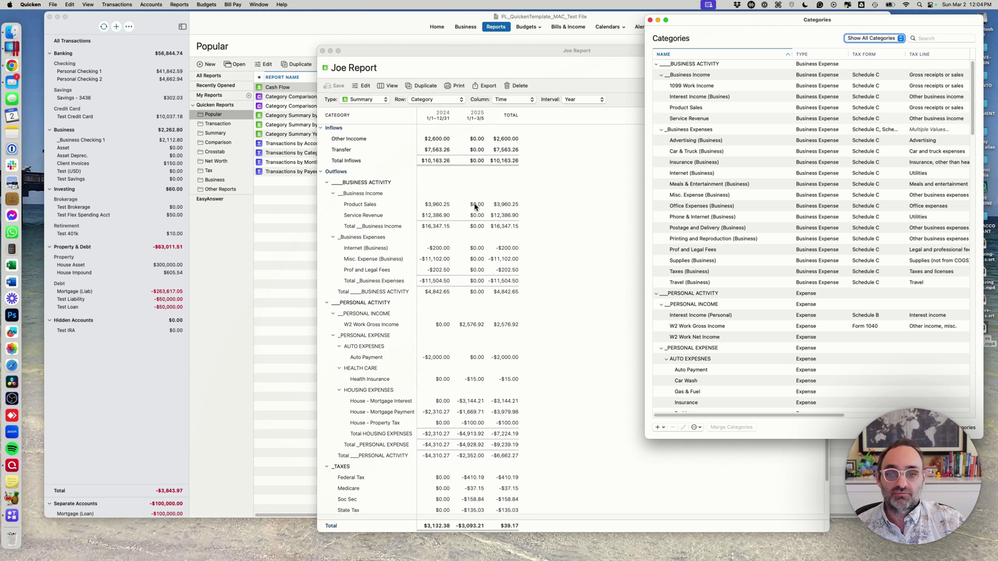
pyautogui.click(393, 183)
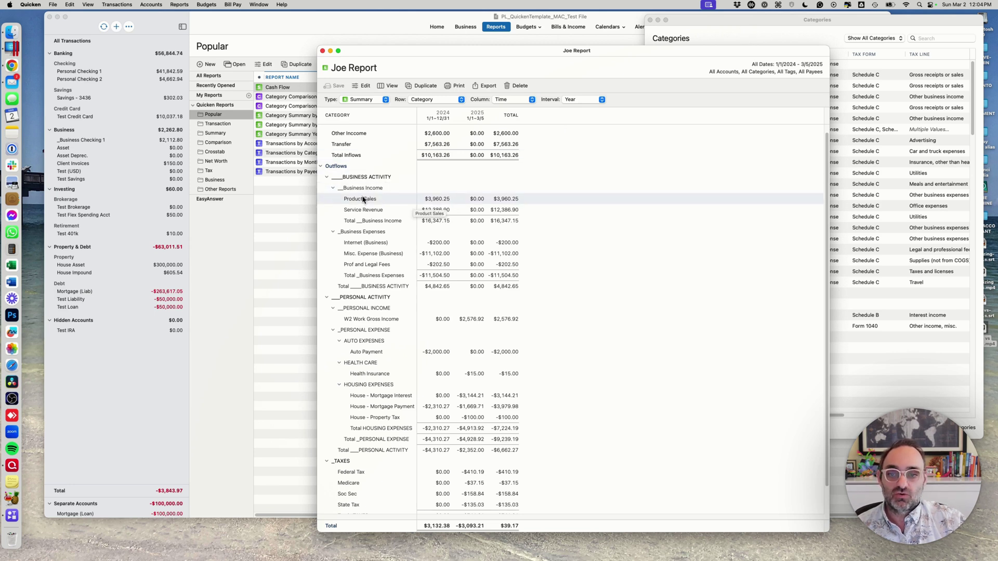
pyautogui.click(333, 188)
pyautogui.click(333, 203)
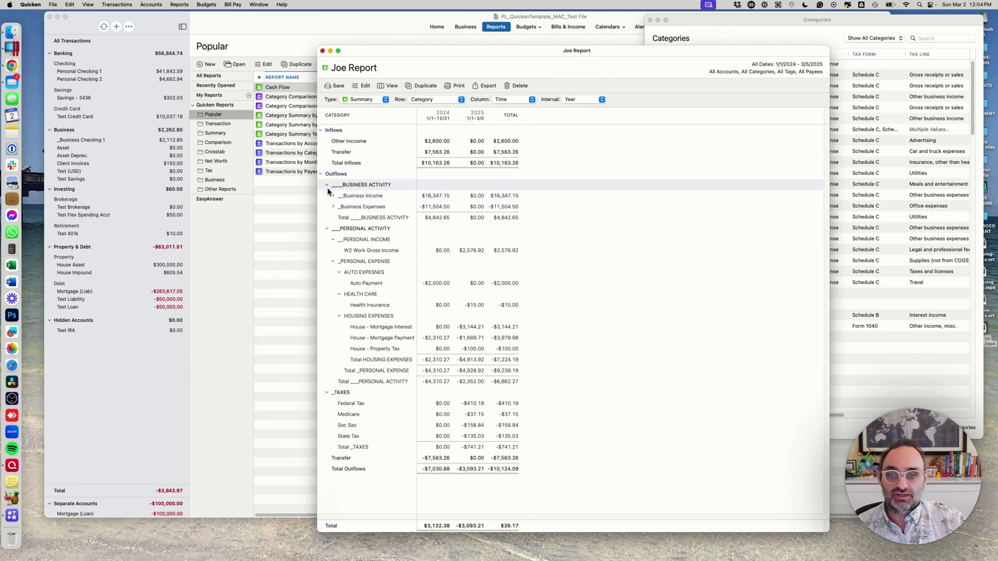
pyautogui.click(327, 185)
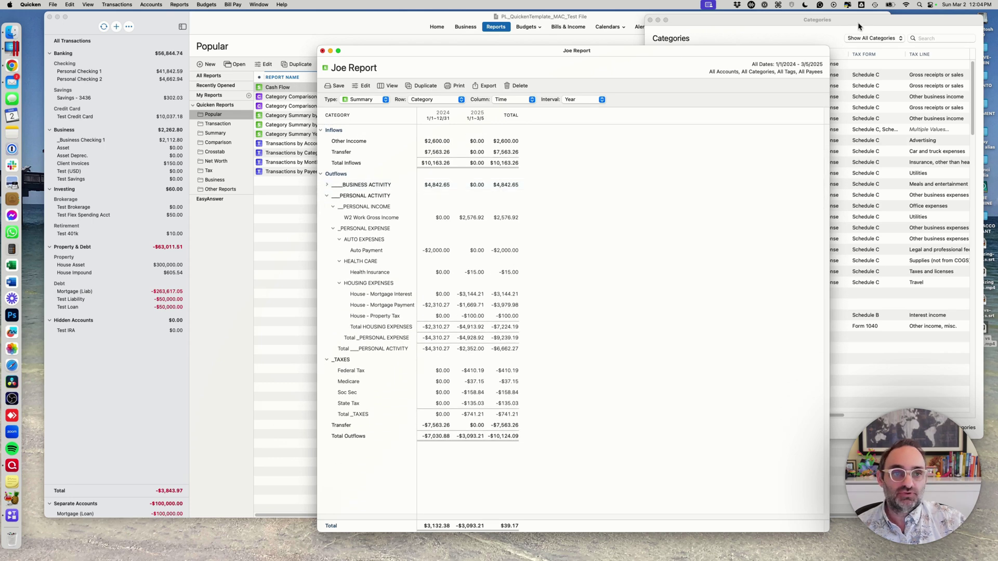
# Return to the Categories list and collapse, then re-expand, the Business Income and Business Expenses categories to compare them with the report.
pyautogui.click(829, 27)
pyautogui.click(661, 76)
pyautogui.click(661, 85)
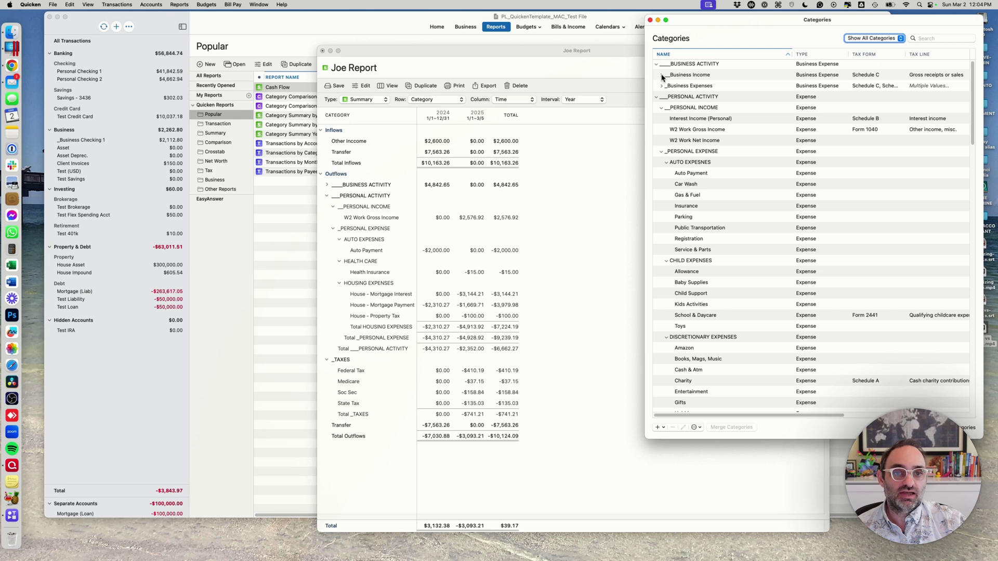
pyautogui.click(661, 75)
pyautogui.click(662, 130)
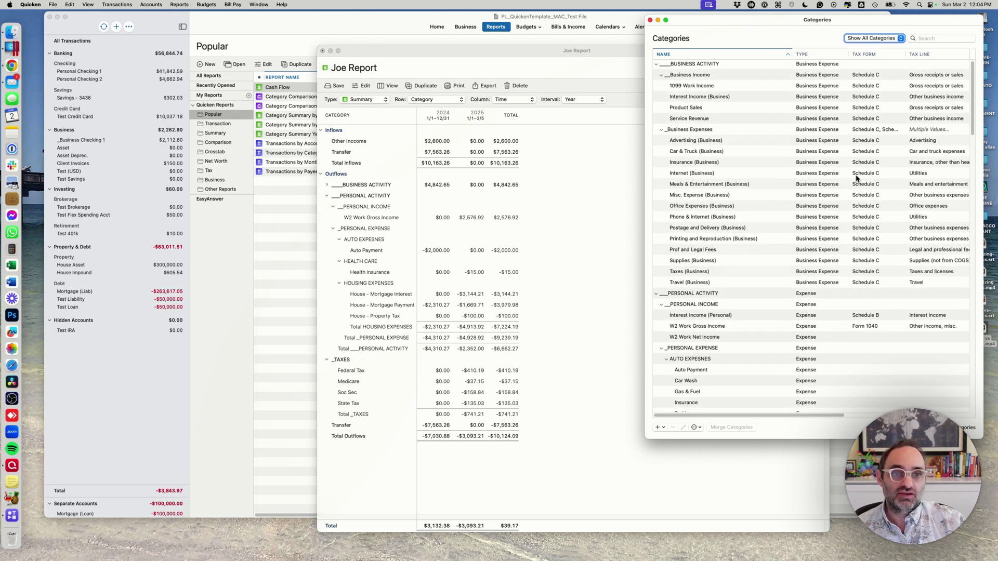
# Expand the report's BUSINESS ACTIVITY group with its Business Income and Business Expenses details, and check its collapsed and expanded views.
pyautogui.click(327, 187)
pyautogui.click(328, 186)
pyautogui.click(333, 196)
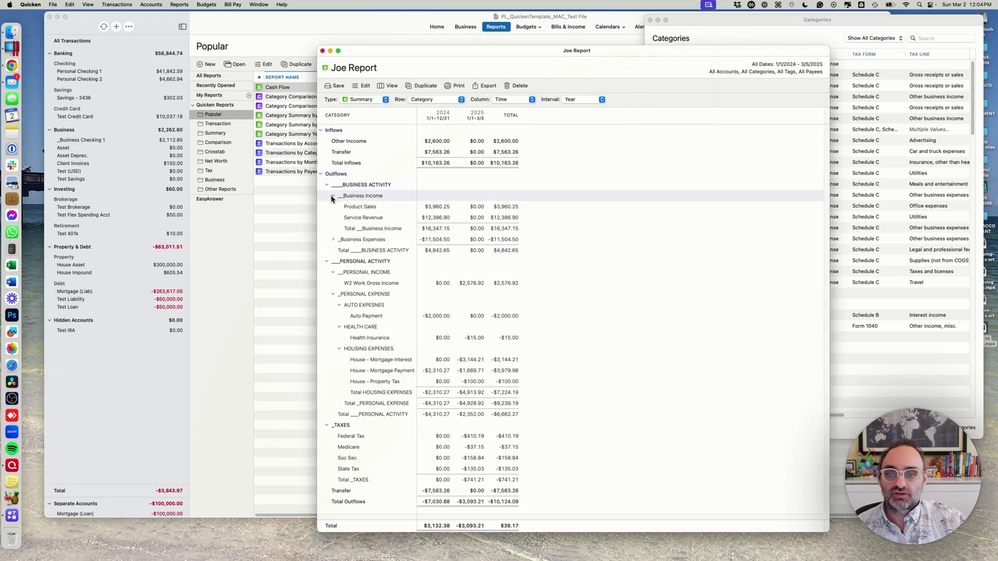
pyautogui.click(334, 240)
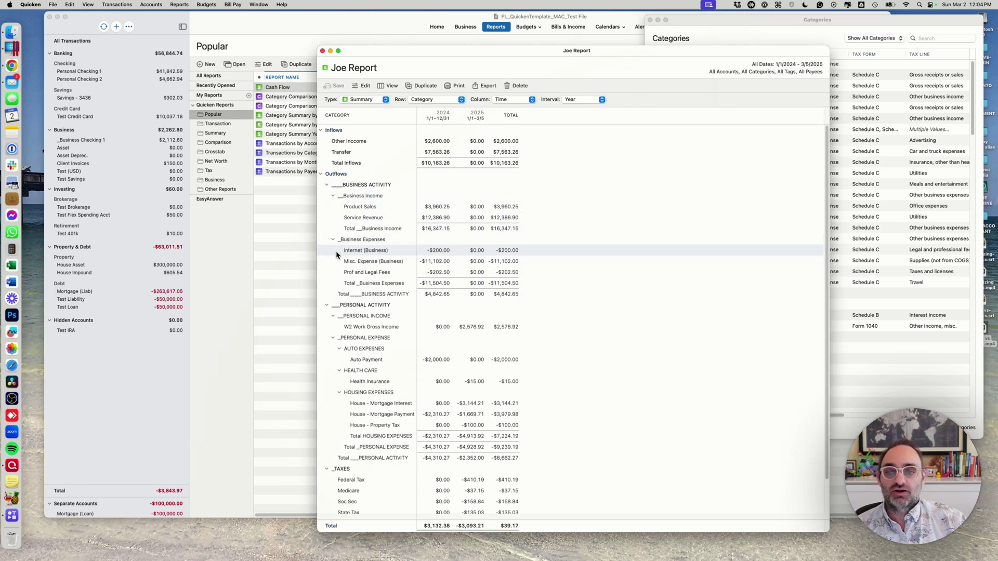
pyautogui.click(327, 185)
pyautogui.click(327, 185)
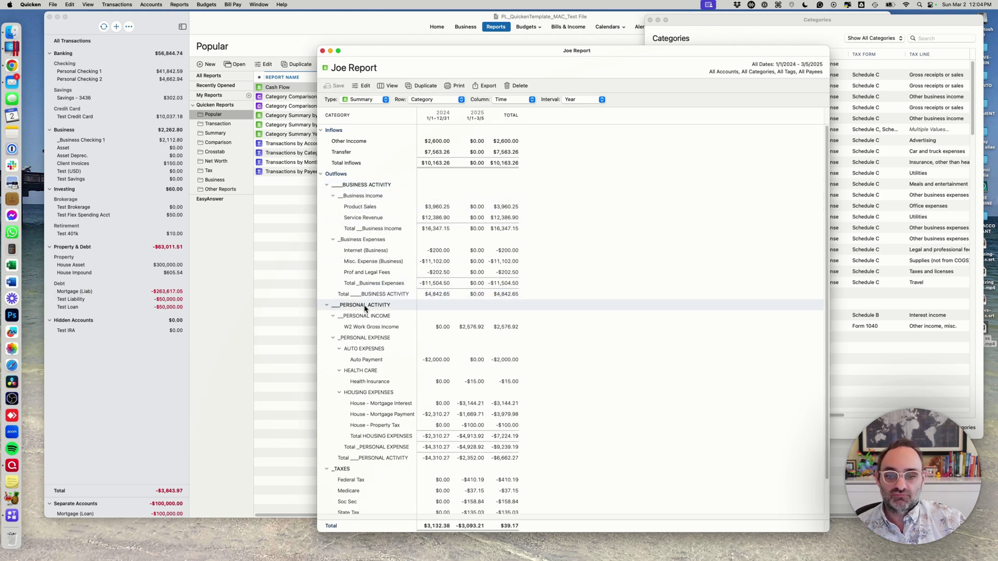
# Collapse the Personal Activity, Business Activity, Real Estate Activity, Taxes, Business Income, Investments and Loans groups in the Categories list.
pyautogui.click(791, 23)
pyautogui.click(657, 293)
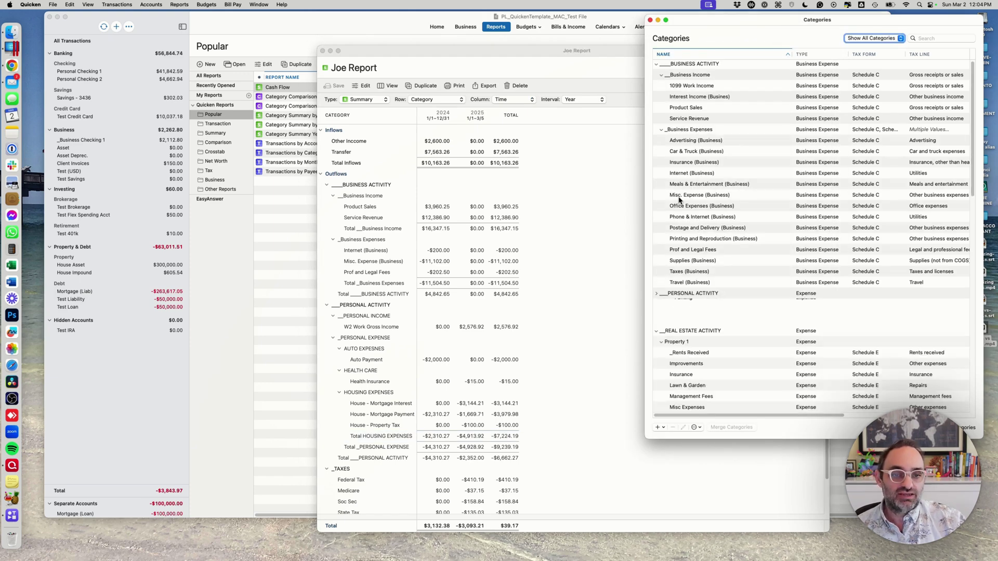
pyautogui.click(656, 65)
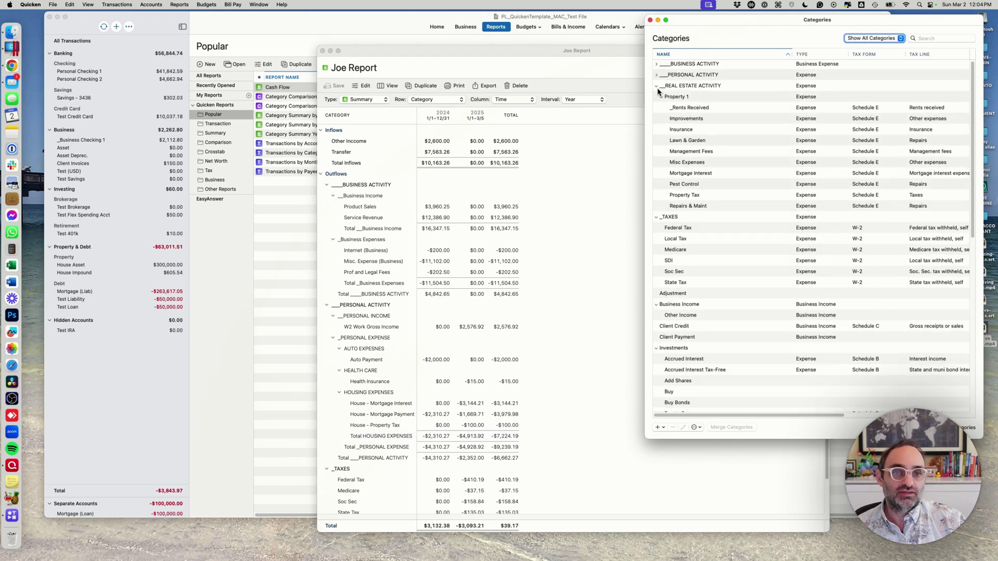
pyautogui.click(656, 85)
pyautogui.click(657, 96)
pyautogui.click(656, 118)
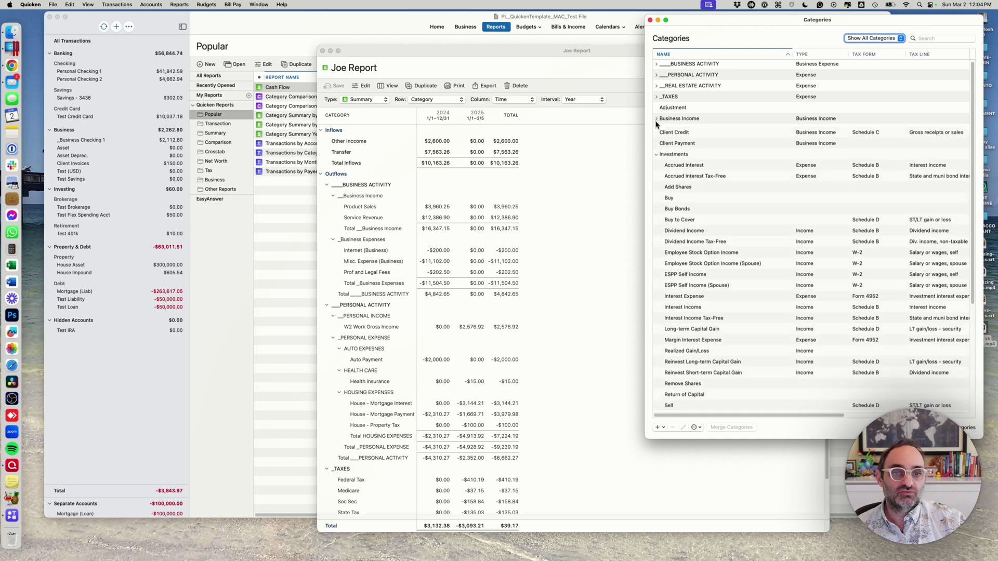
pyautogui.click(656, 154)
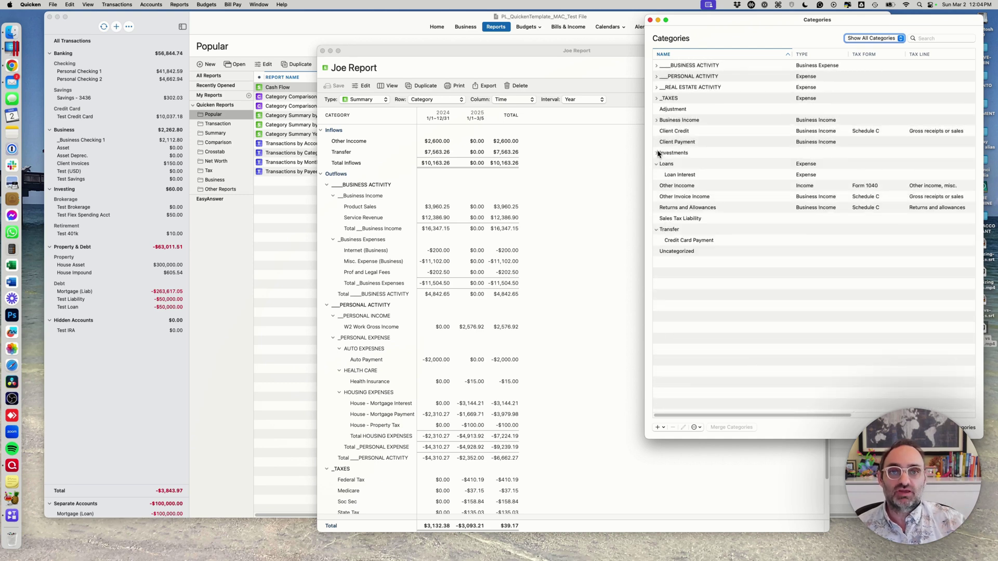
pyautogui.click(656, 164)
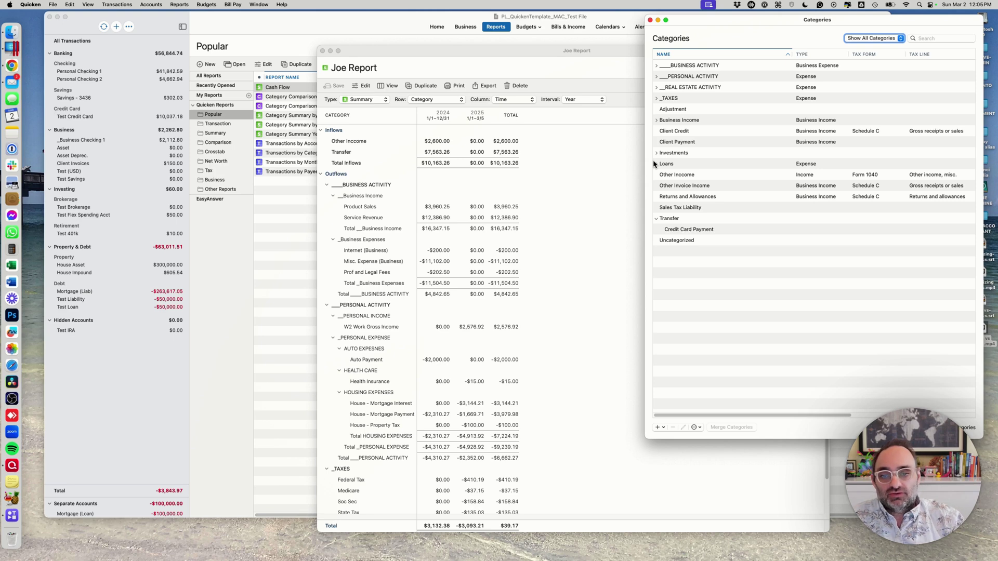
# Change the custom report's advanced organization setting to Income & Expense.
pyautogui.click(508, 56)
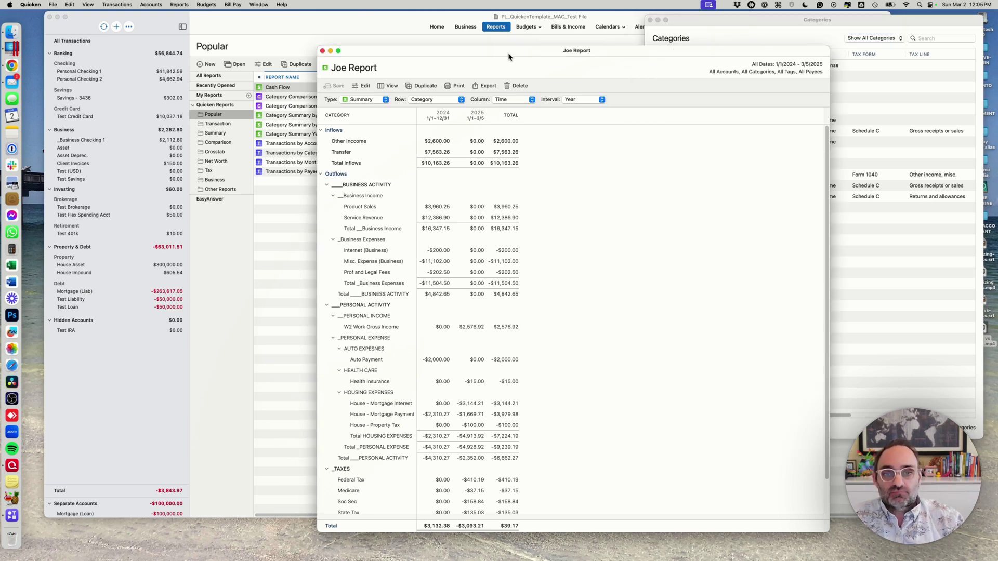
pyautogui.click(362, 85)
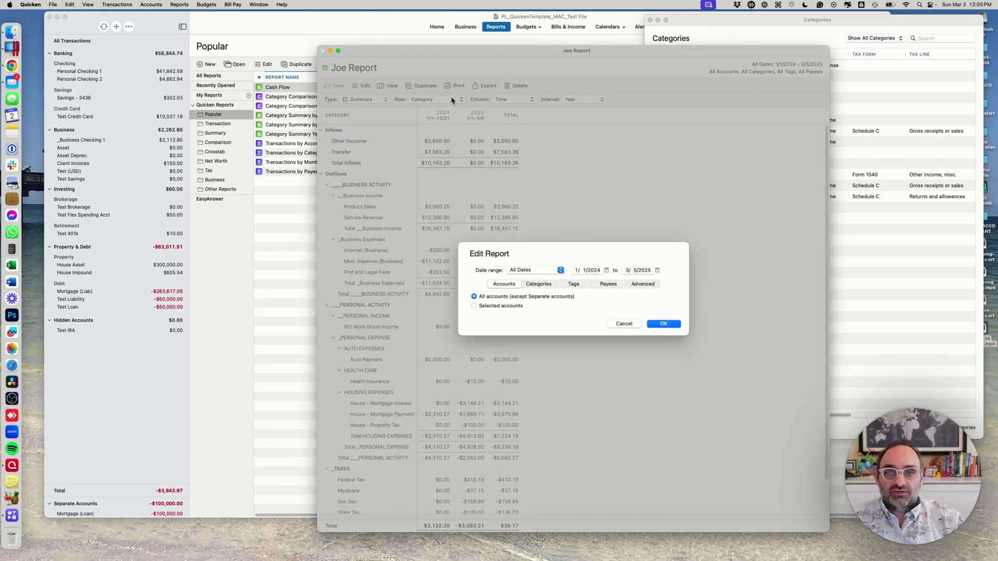
pyautogui.click(646, 285)
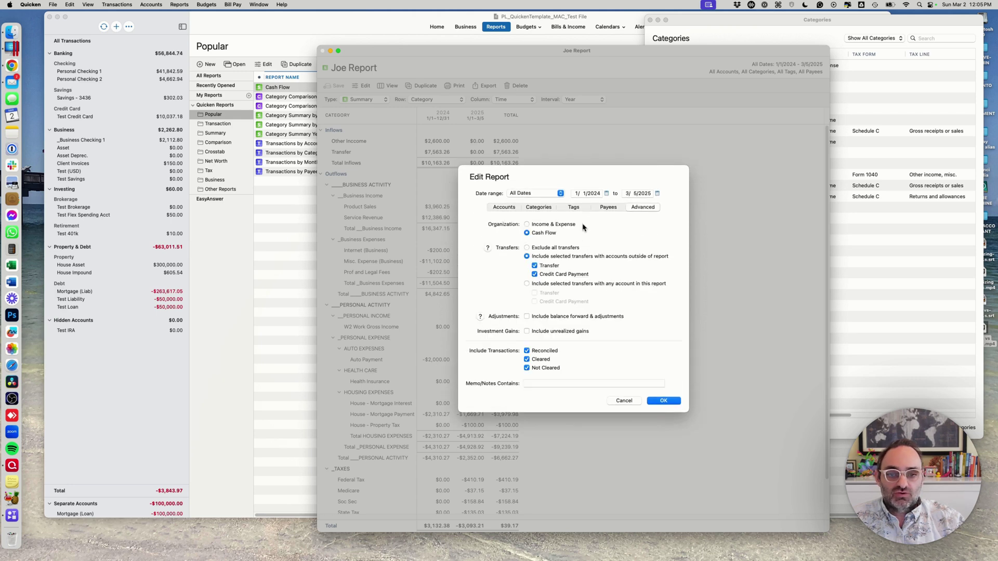
pyautogui.click(526, 224)
pyautogui.click(666, 401)
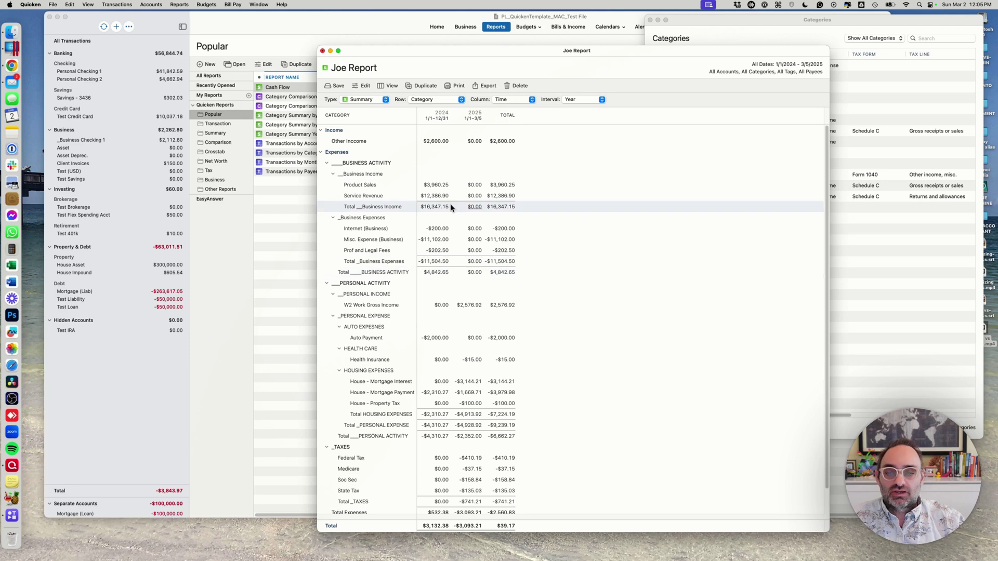
# Select Other Income in the Categories list to check its type, and return to the report to compare its row.
pyautogui.click(706, 40)
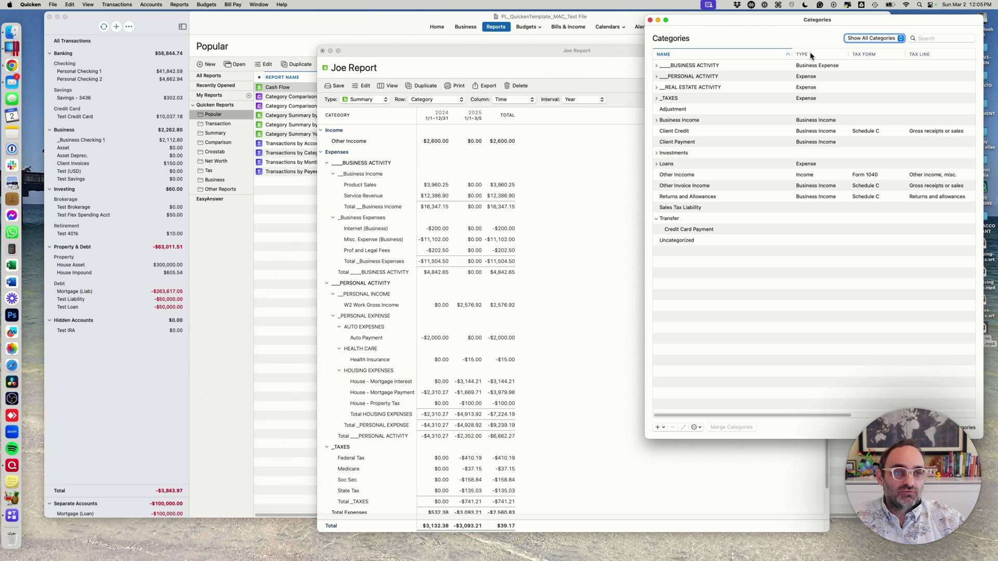
pyautogui.click(681, 177)
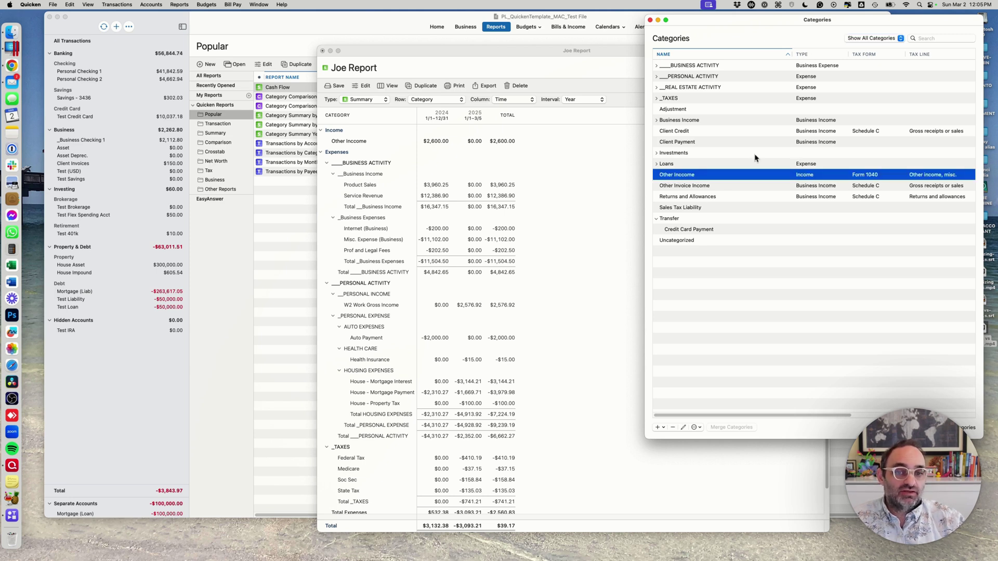
pyautogui.click(557, 57)
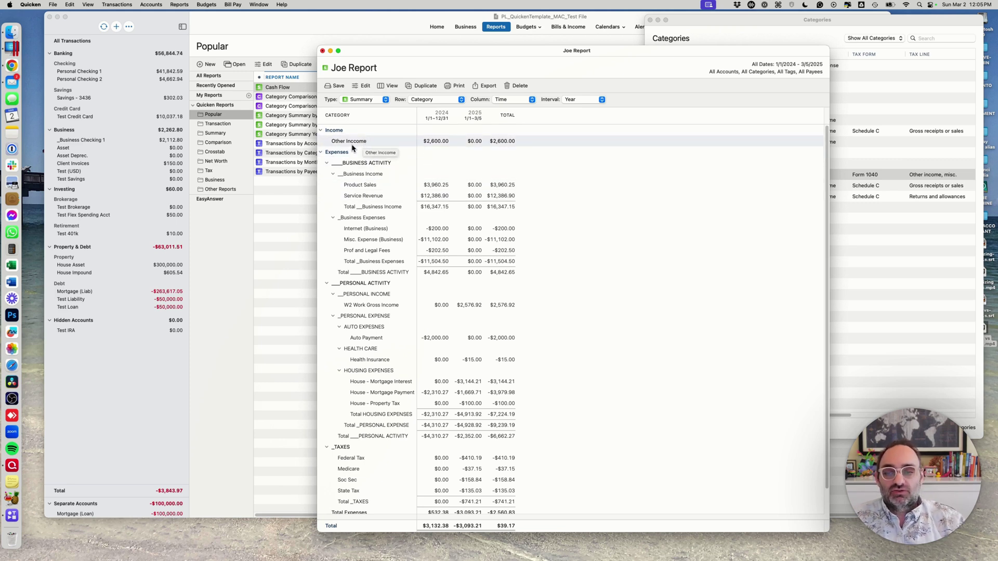
# Collapse and re-expand the report's Income and Expenses sections to see what each one groups.
pyautogui.click(321, 131)
pyautogui.click(322, 131)
pyautogui.click(319, 152)
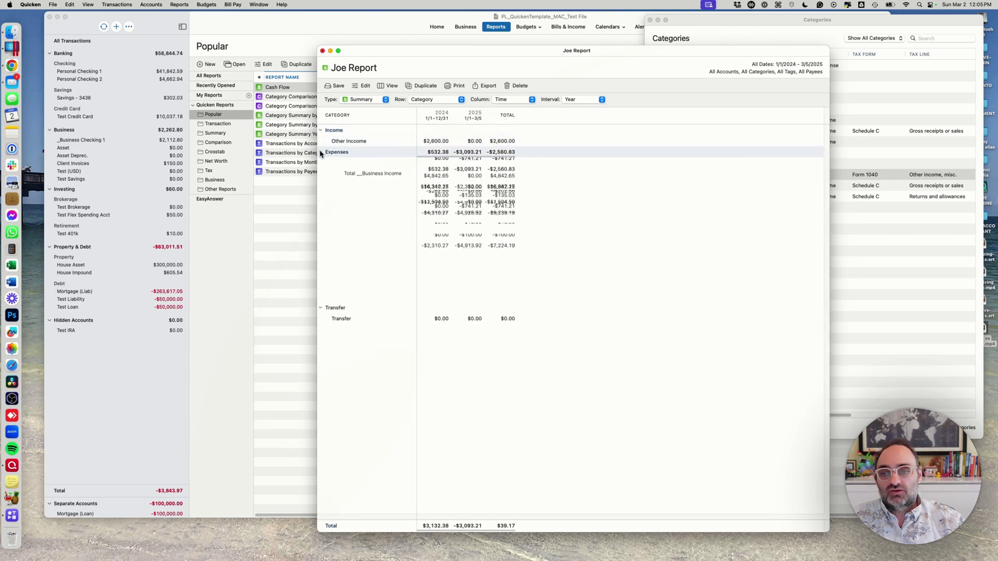
pyautogui.click(319, 152)
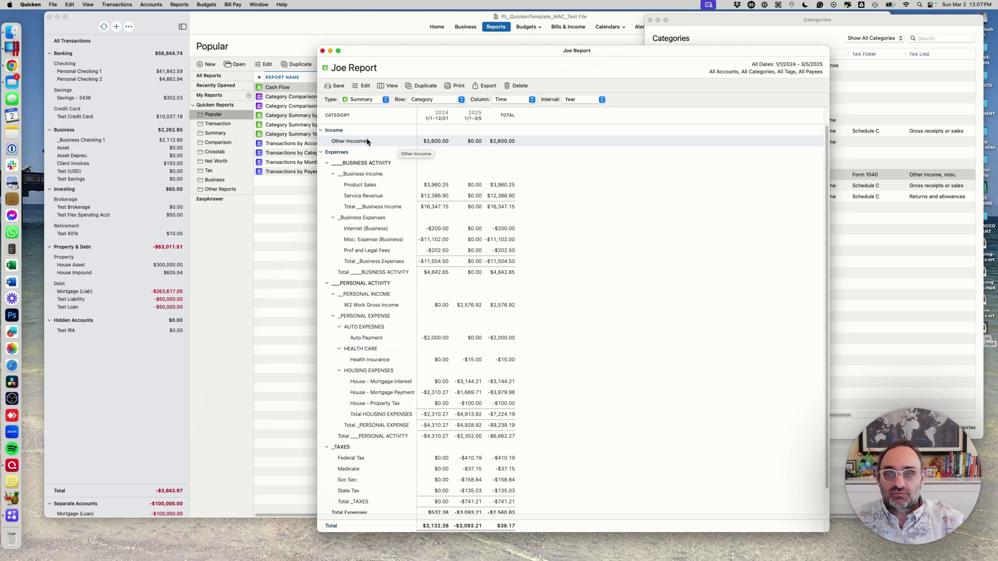
# Set the report's organization to Cash Flow and compare the Transfer rows under Inflows and Outflows.
pyautogui.click(362, 86)
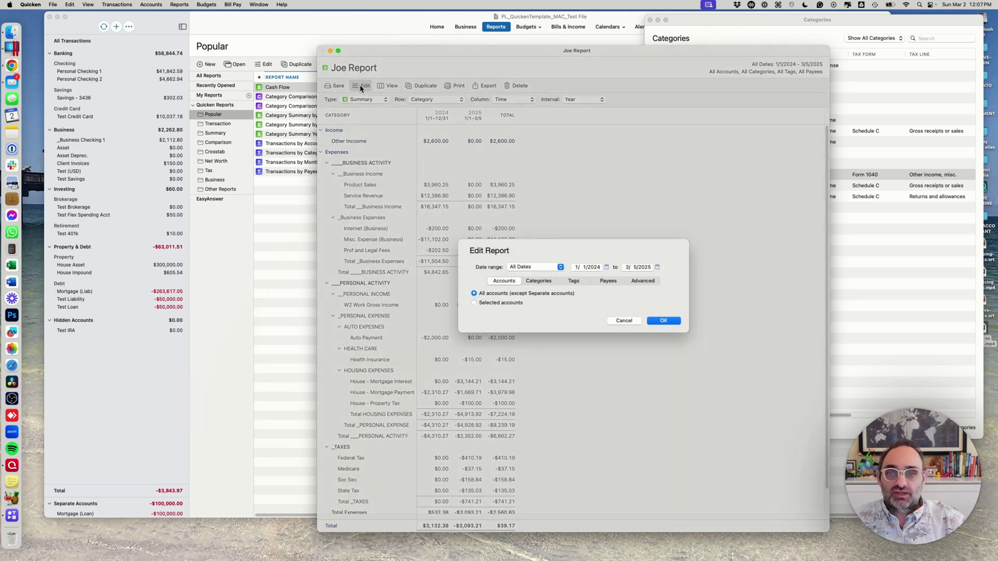
pyautogui.click(642, 284)
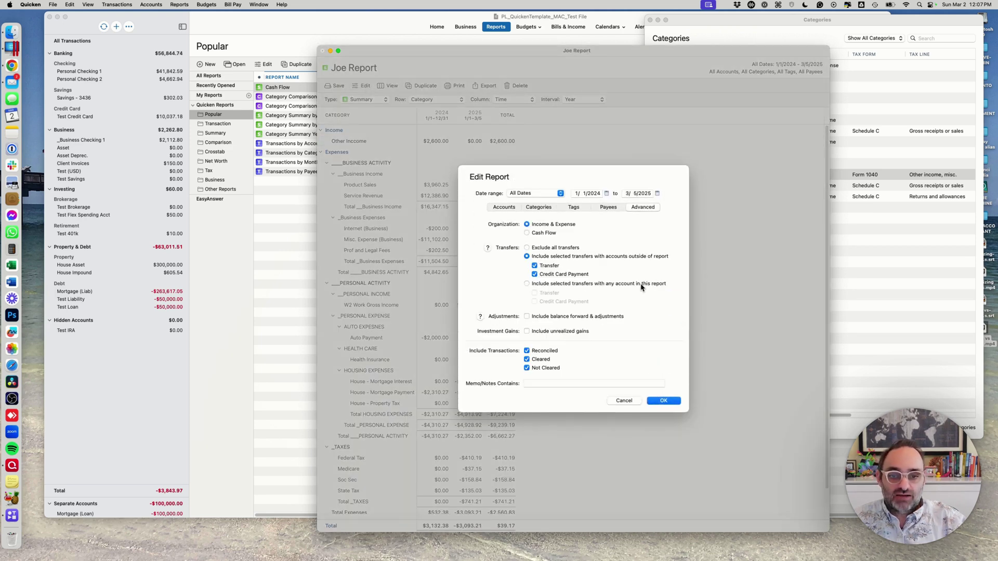
pyautogui.click(528, 234)
pyautogui.click(659, 403)
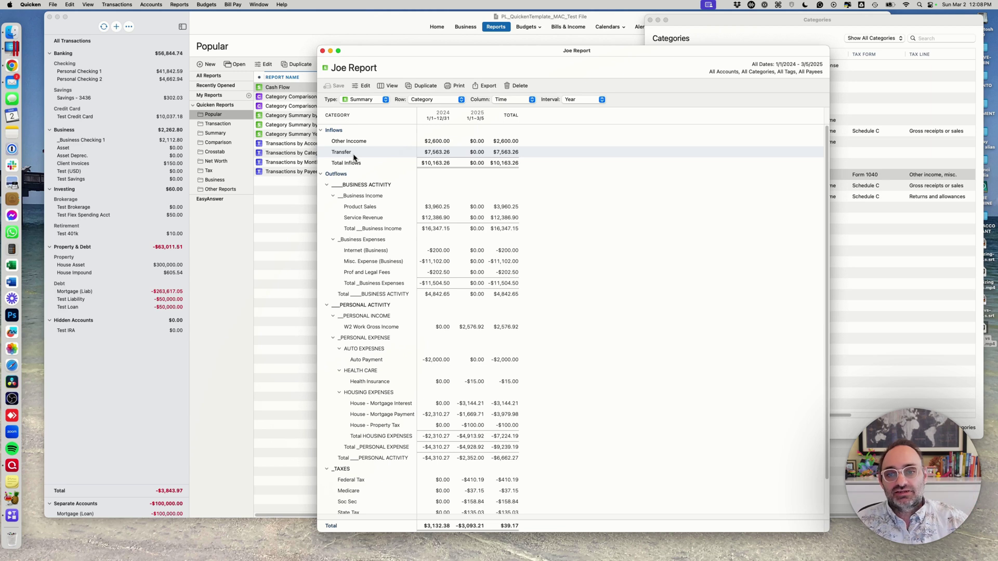
pyautogui.scroll(-3, 436, 260)
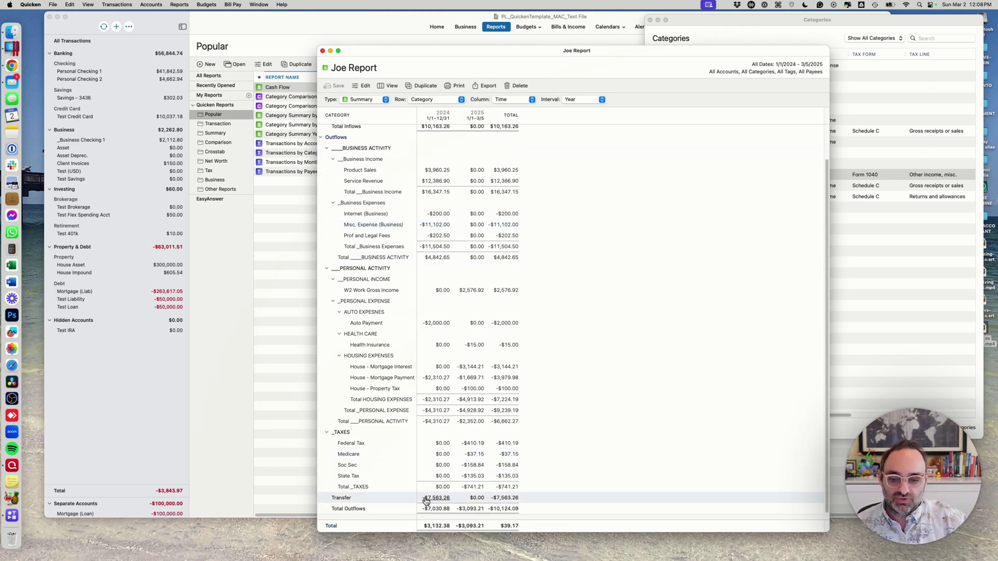
pyautogui.scroll(3, 439, 242)
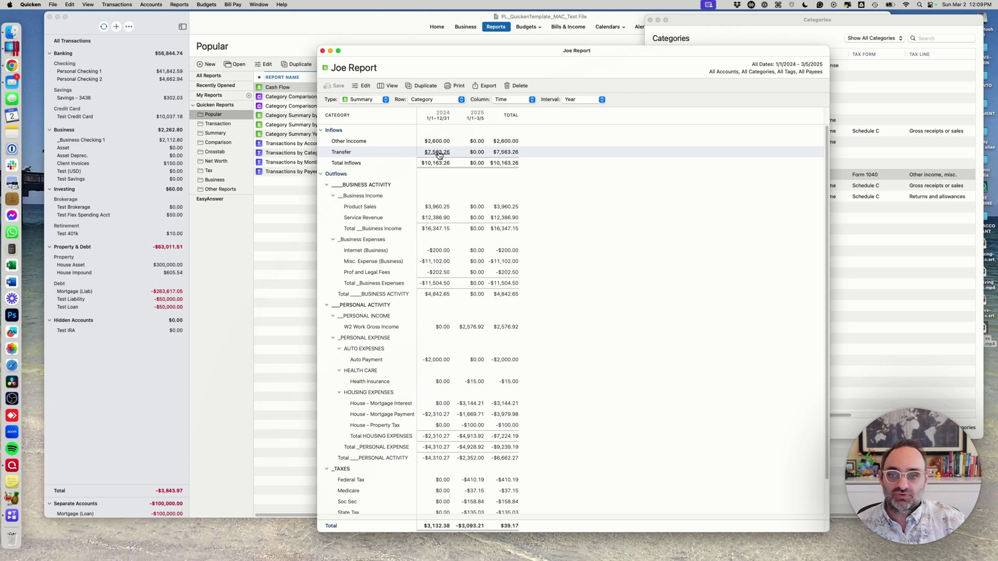
pyautogui.scroll(-3, 439, 156)
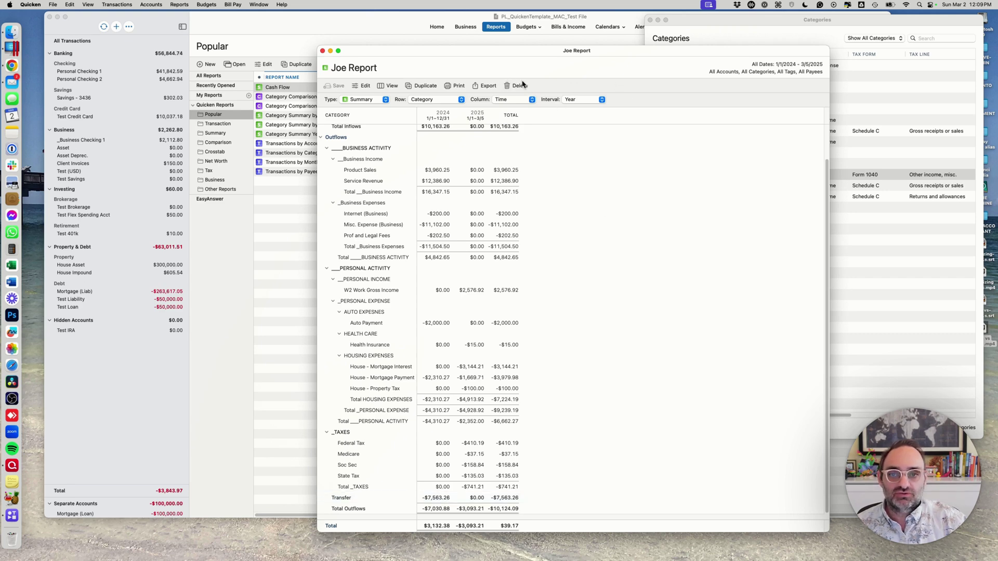
# Set the report's organization back to Income & Expense and review its Other Income row.
pyautogui.click(362, 86)
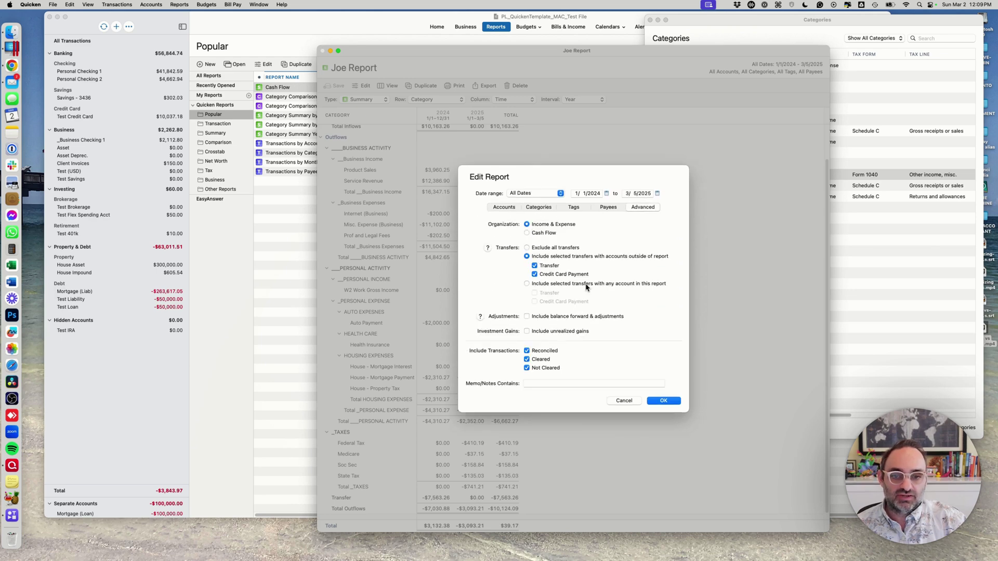
pyautogui.click(663, 401)
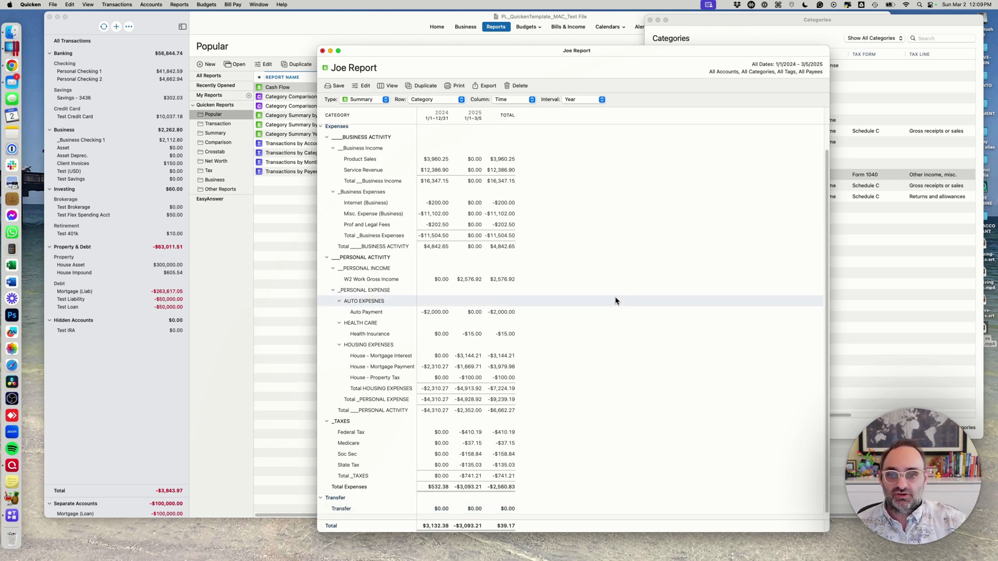
pyautogui.scroll(2, 615, 298)
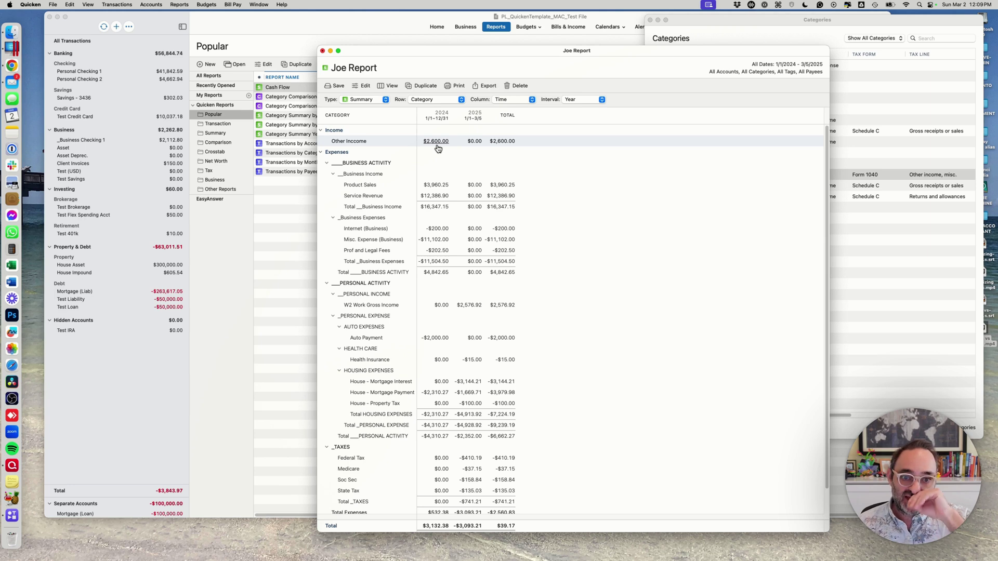
# Check the Other Income category's type in the Categories list and review the organization option in the report's advanced settings.
pyautogui.click(755, 22)
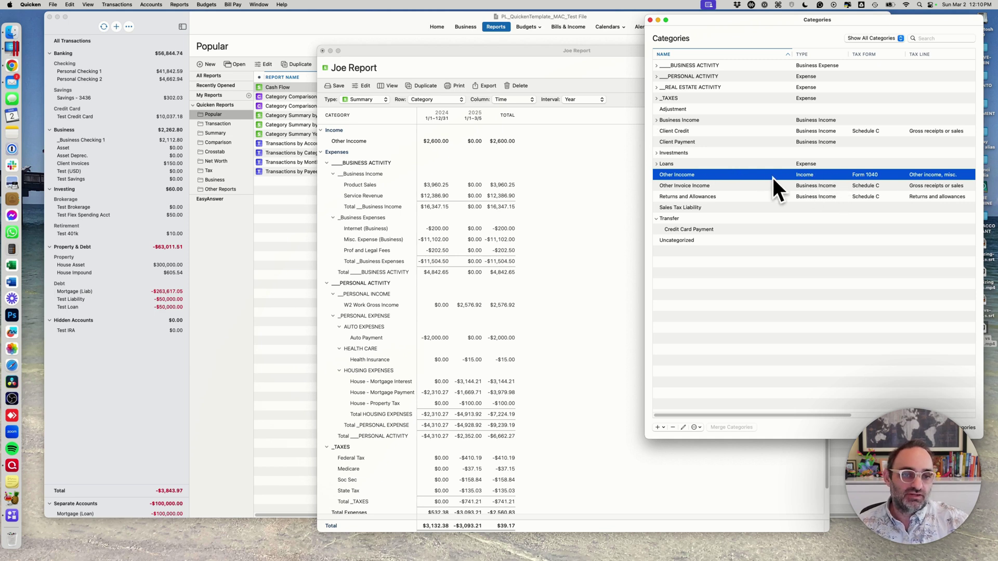
pyautogui.click(612, 175)
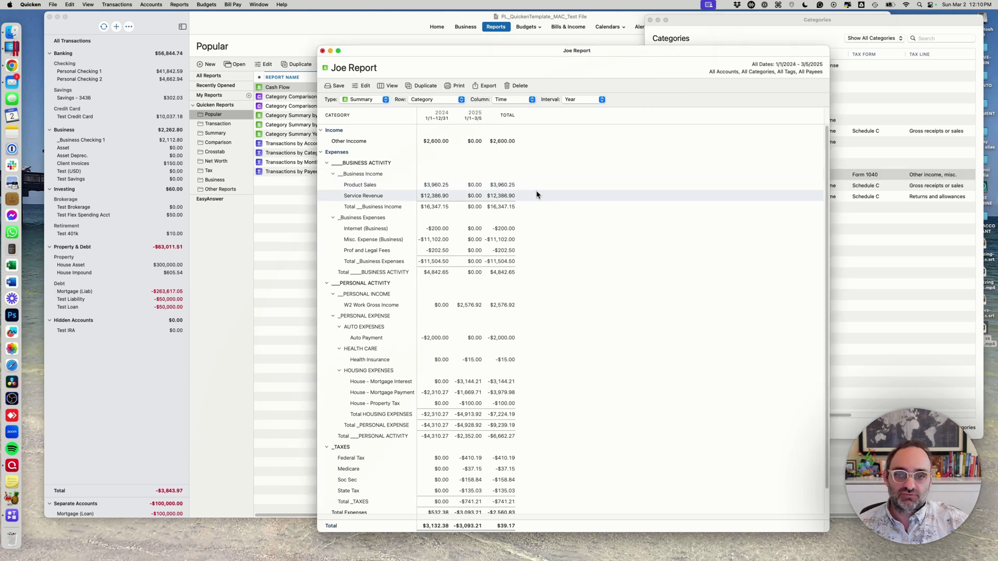
pyautogui.click(359, 86)
pyautogui.click(647, 286)
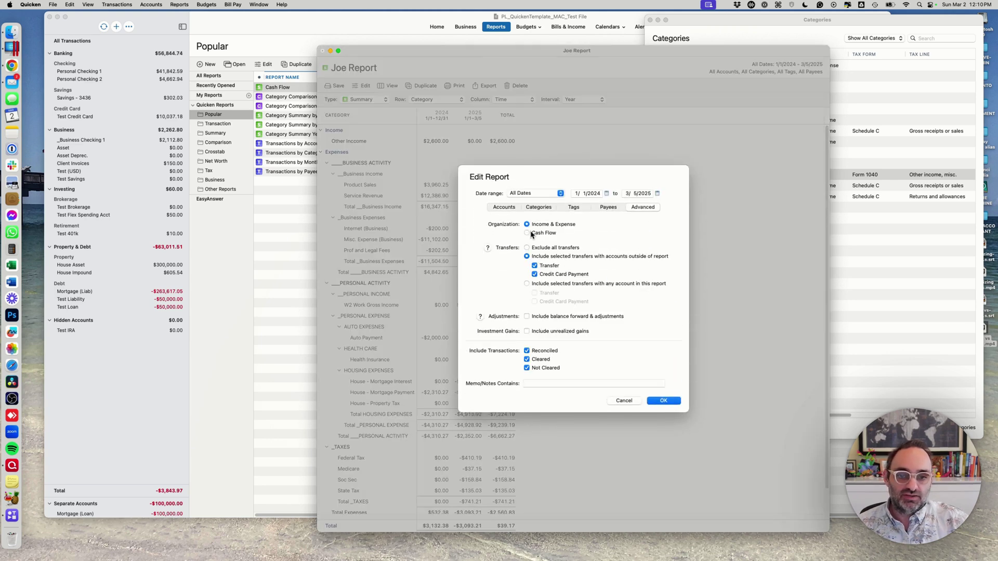
pyautogui.click(665, 402)
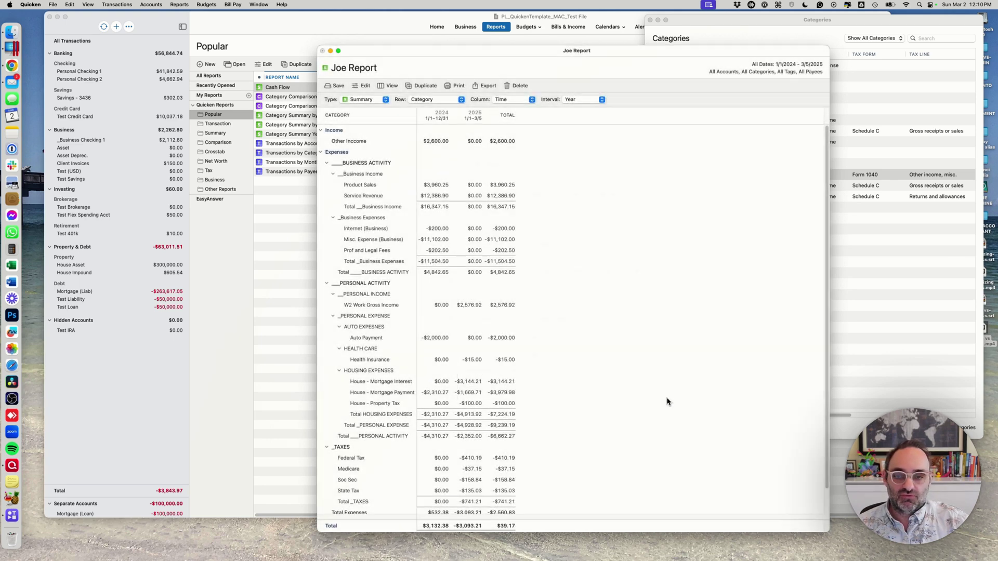
# Collapse and re-expand the report's Expenses section, and examine how its activity totals, the Other Income row and the overall total relate.
pyautogui.click(320, 152)
pyautogui.click(321, 153)
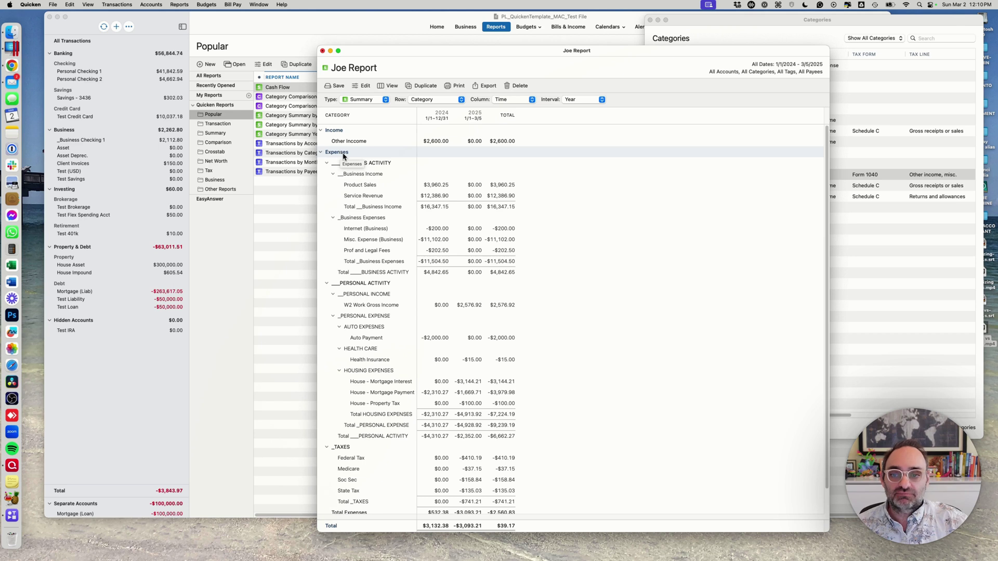
pyautogui.moveTo(371, 164); pyautogui.dragTo(429, 187)
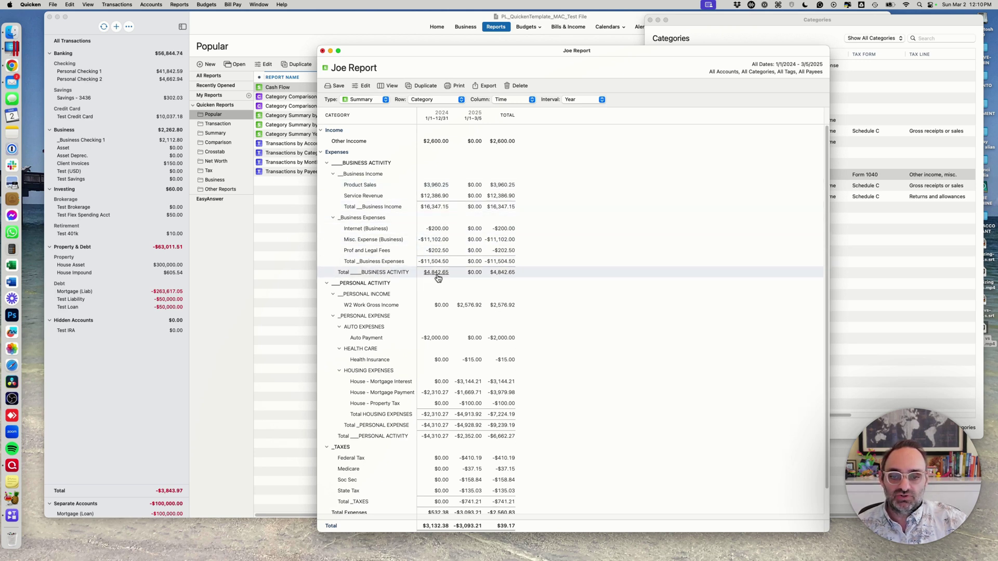
pyautogui.scroll(-2, 439, 318)
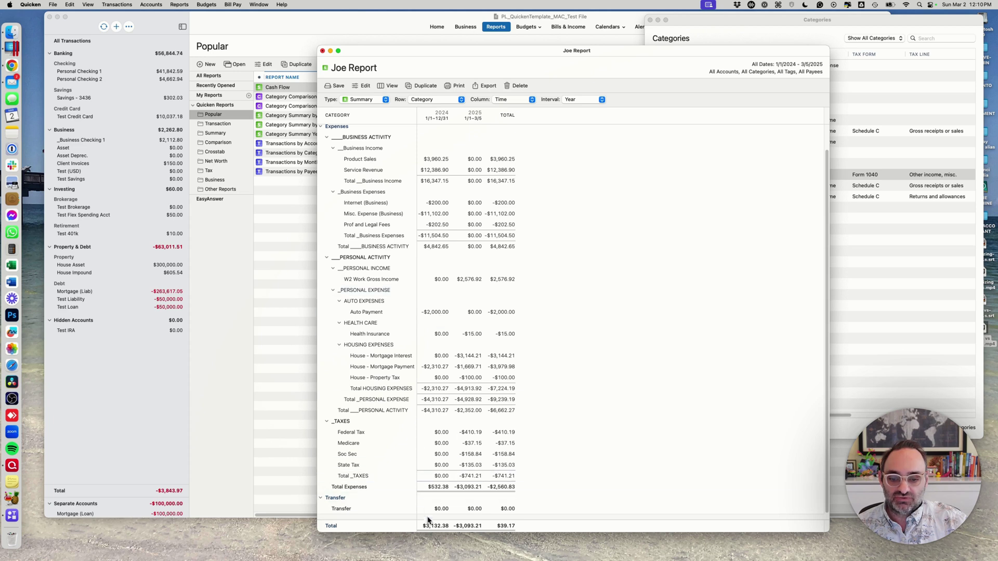
pyautogui.scroll(2, 439, 359)
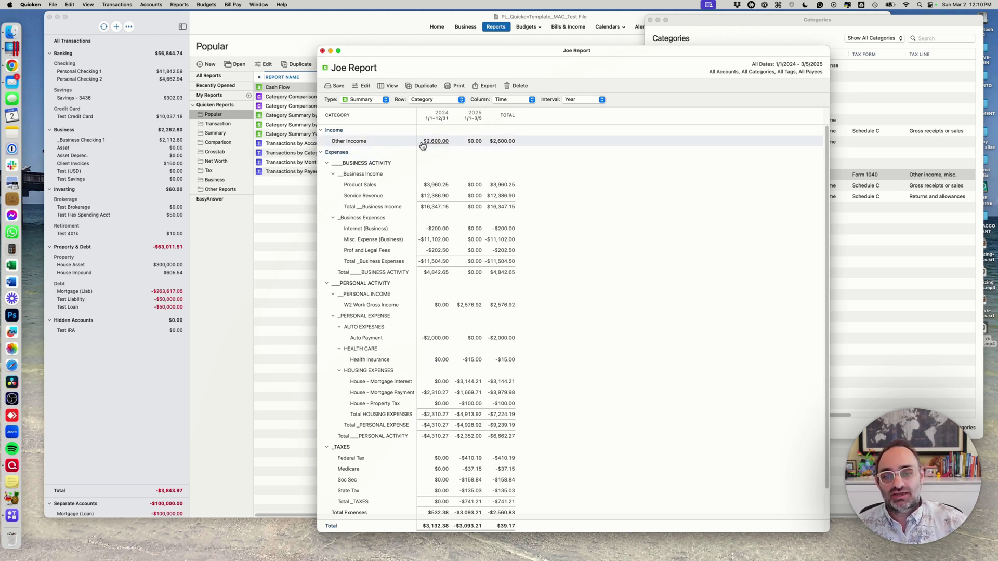
pyautogui.scroll(-1, 422, 145)
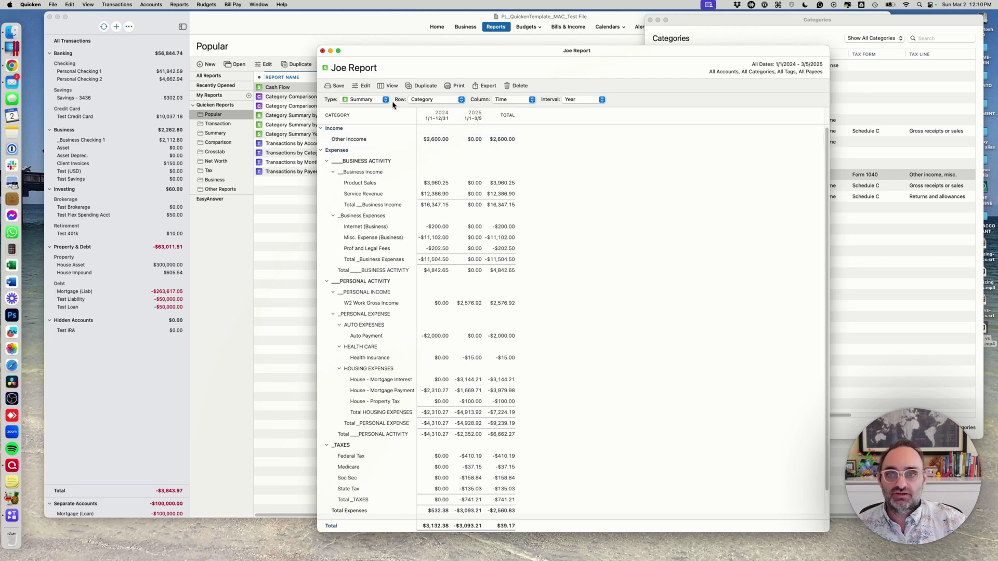
# Return to the main reports list and bring the Categories window in front of it.
pyautogui.click(279, 263)
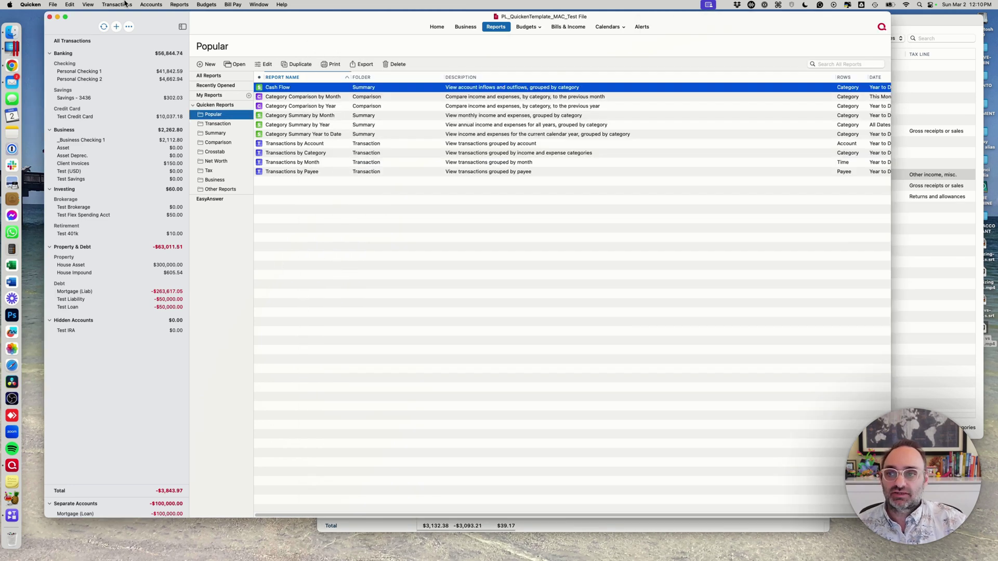
pyautogui.click(235, 5)
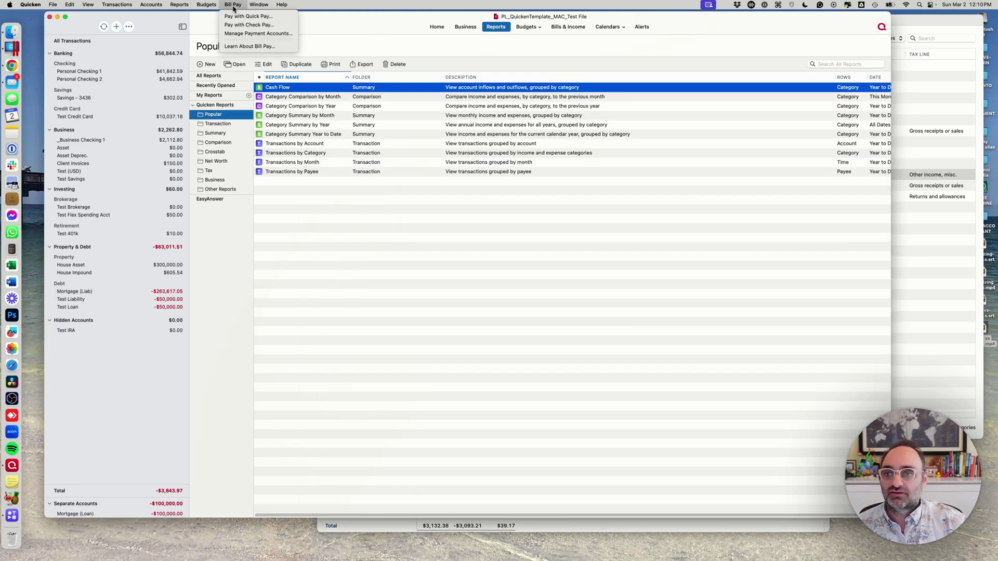
pyautogui.moveTo(259, 5)
pyautogui.click(291, 186)
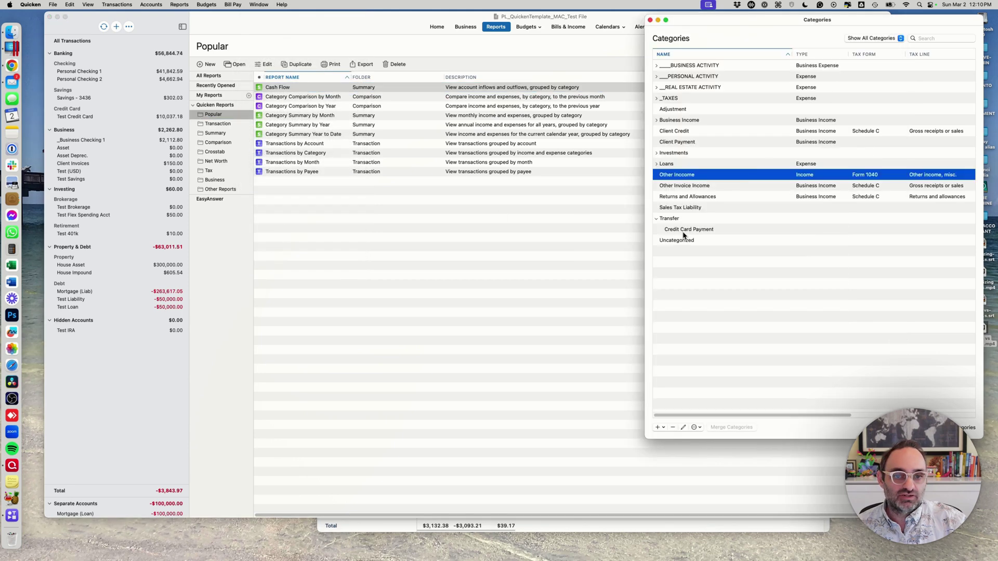
# Change the Other Income category's type to Expense, make it a subcategory of __PERSONAL INCOME under ___PERSONAL ACTIVITY, and save it.
pyautogui.rightClick(690, 177)
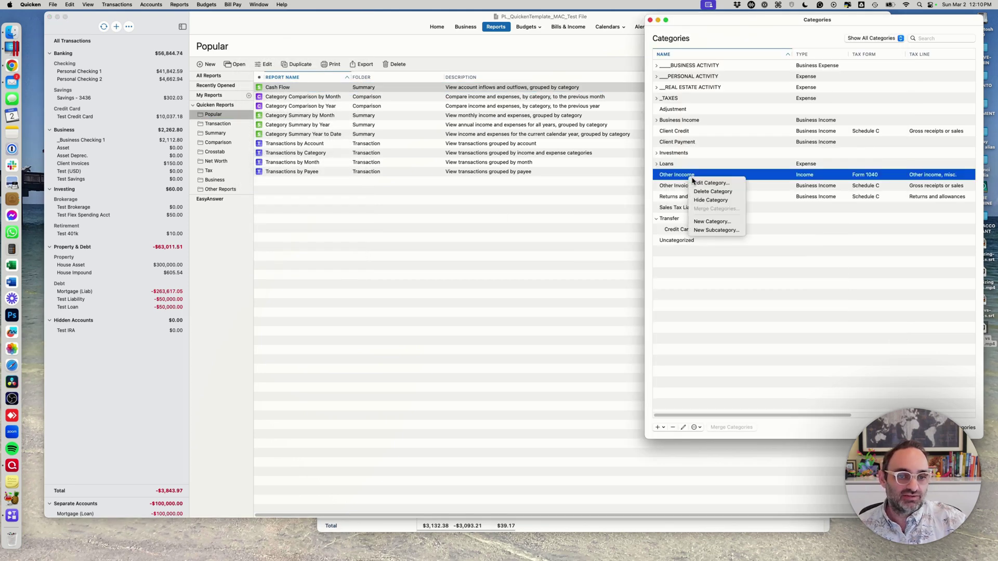
pyautogui.click(722, 185)
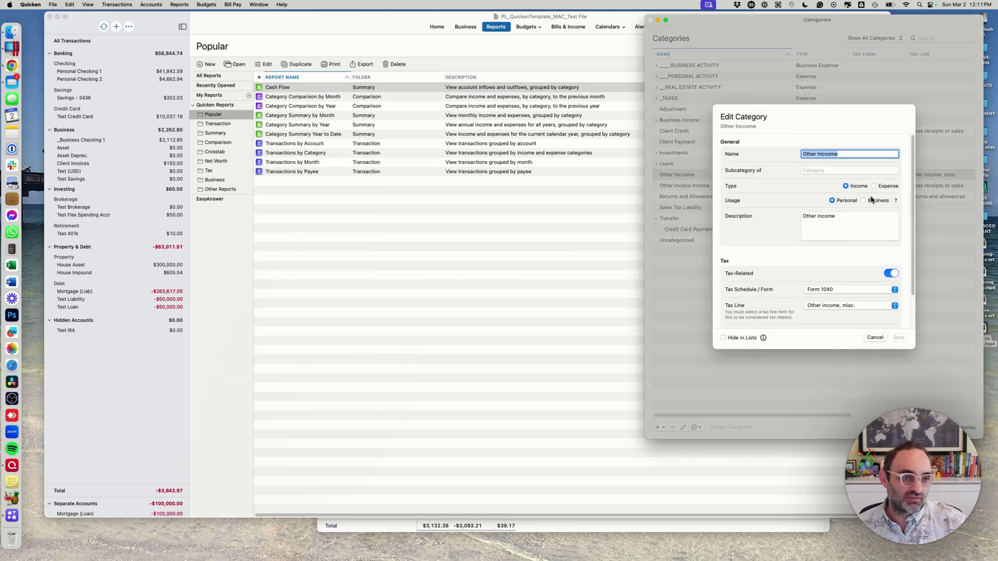
pyautogui.click(873, 187)
pyautogui.click(853, 172)
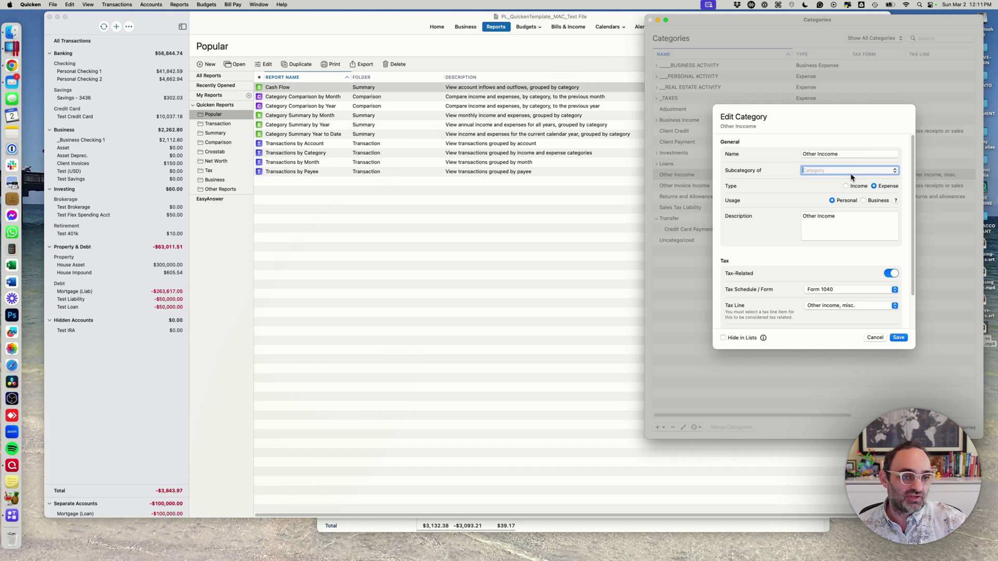
pyautogui.click(895, 171)
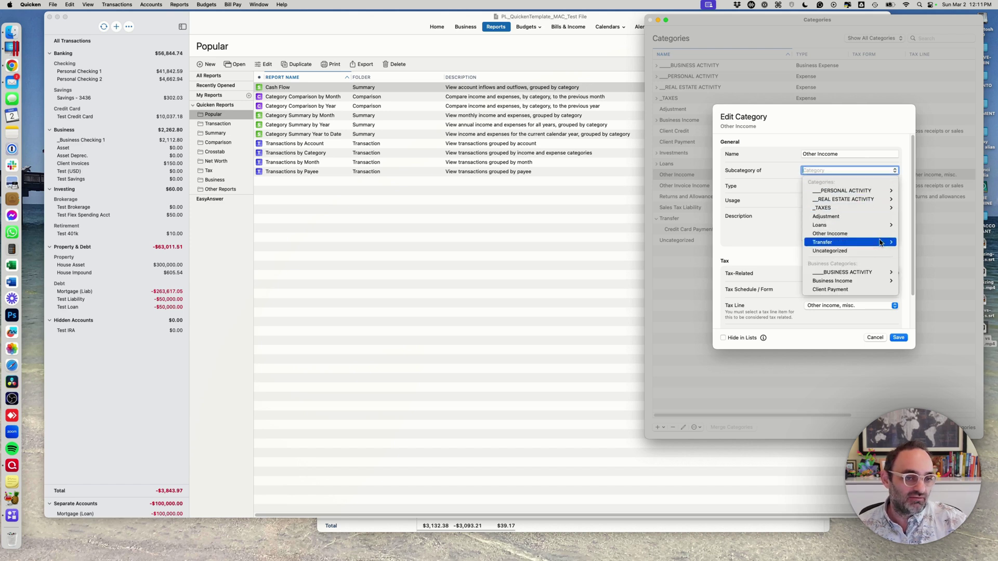
pyautogui.moveTo(857, 191)
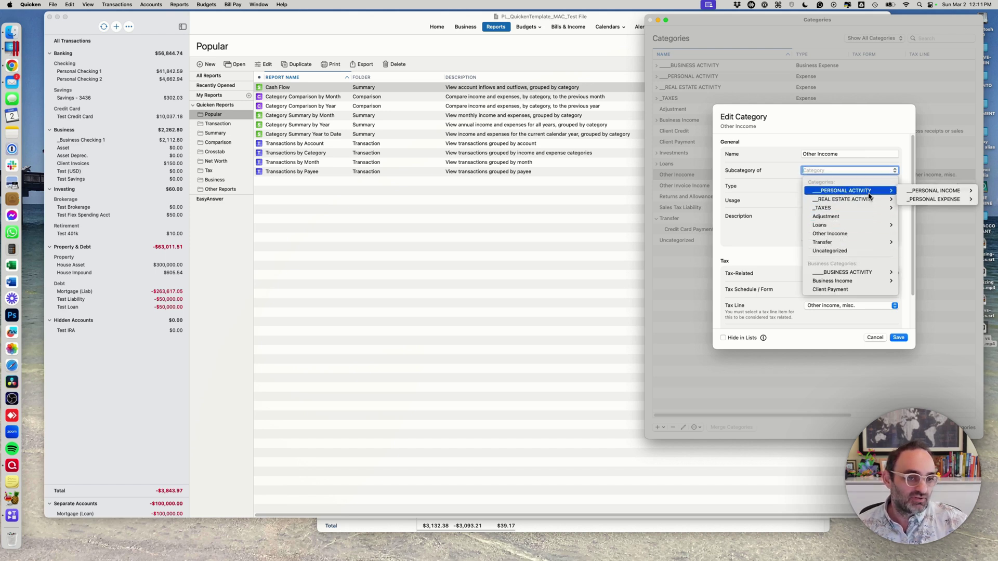
pyautogui.click(945, 193)
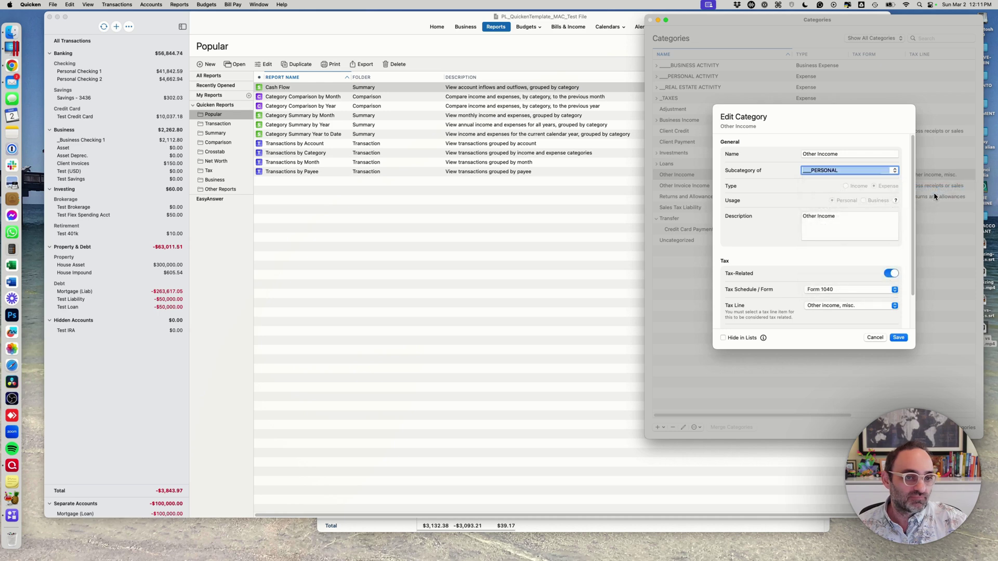
pyautogui.click(902, 337)
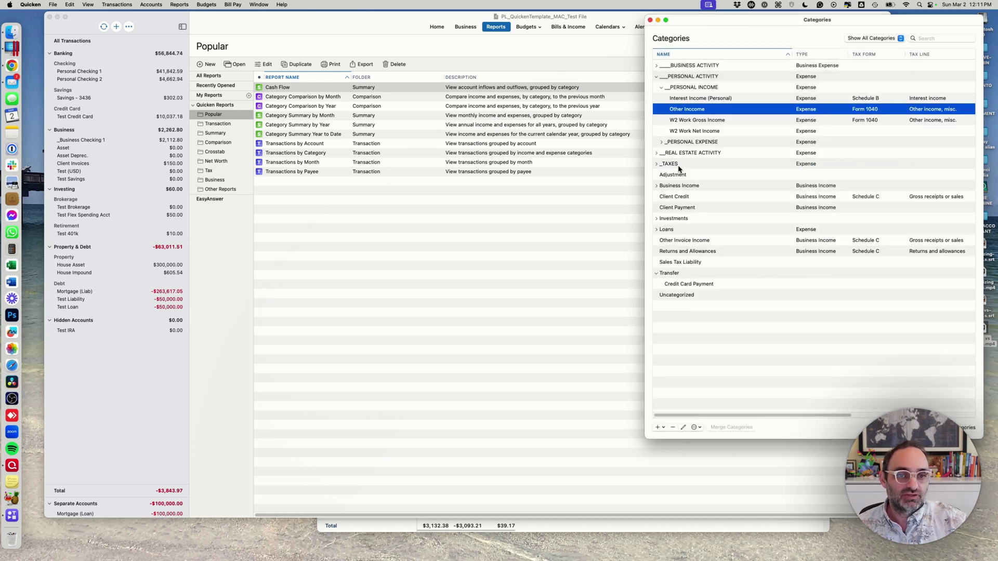
# Bring the saved report to the front and collapse and re-expand ___PERSONAL ACTIVITY to examine how Other Income is grouped there.
pyautogui.click(566, 526)
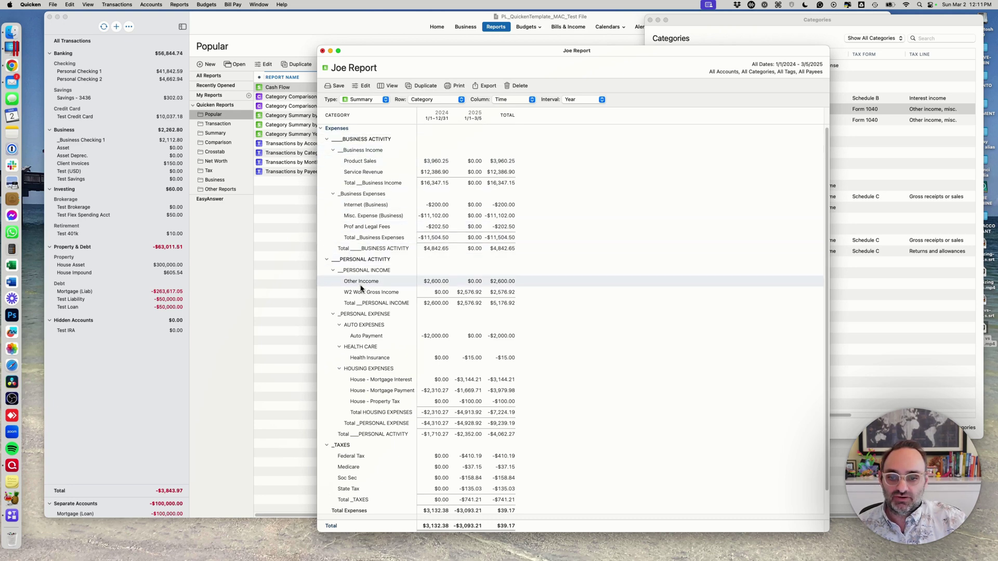
pyautogui.click(328, 263)
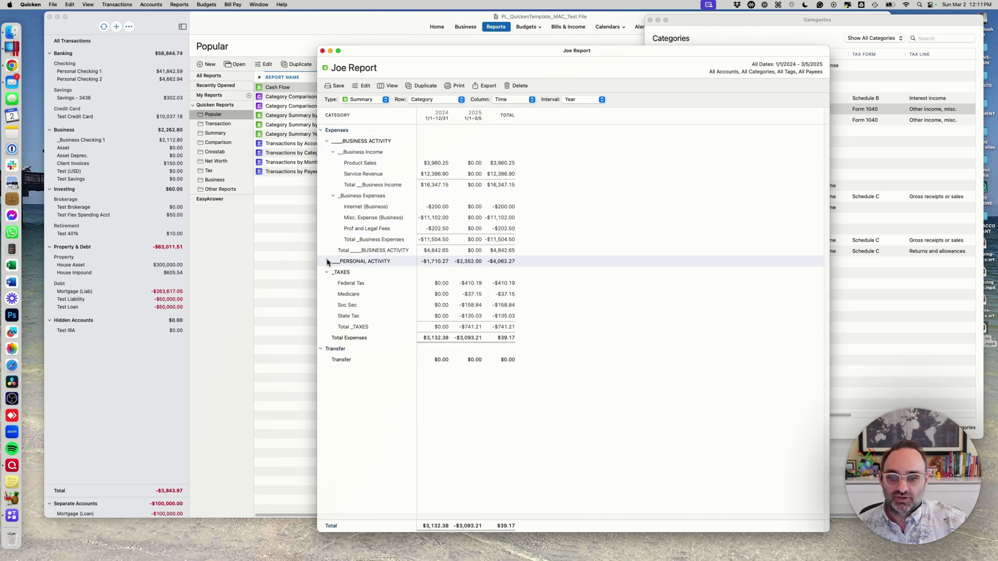
pyautogui.click(329, 263)
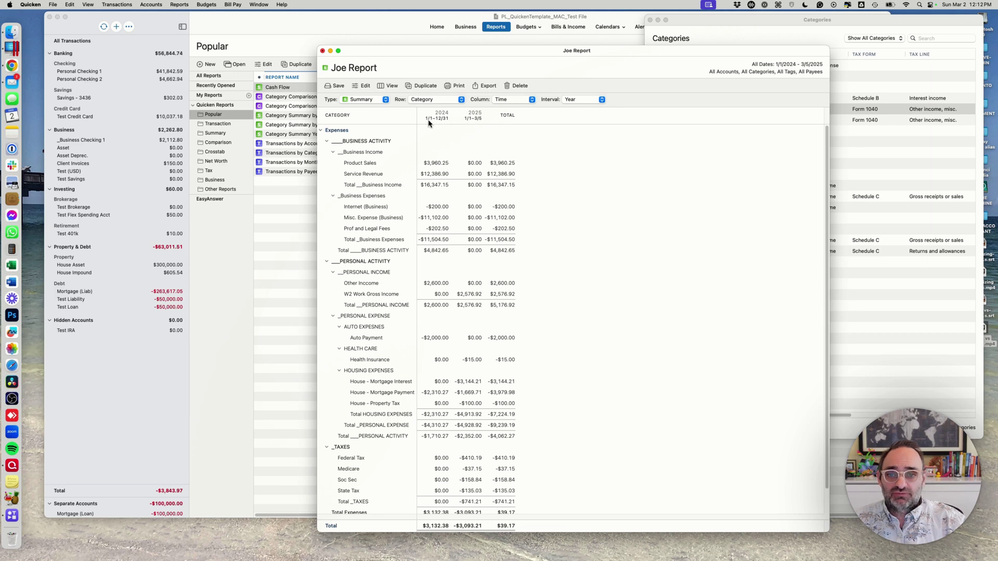
# Narrow the report's Category column, and auto-fit it to show the full category names.
pyautogui.moveTo(416, 114); pyautogui.dragTo(385, 114)
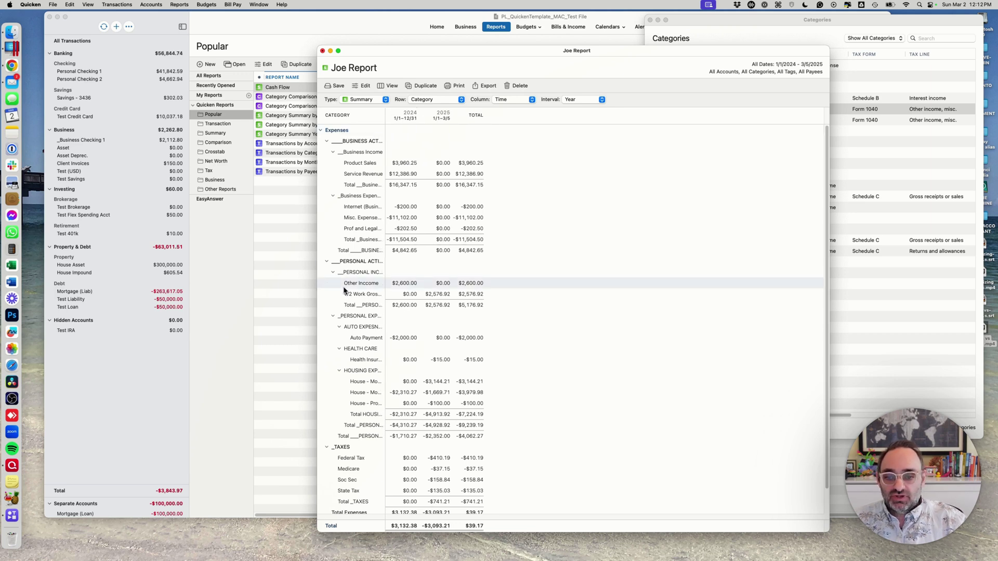
pyautogui.doubleClick(385, 114)
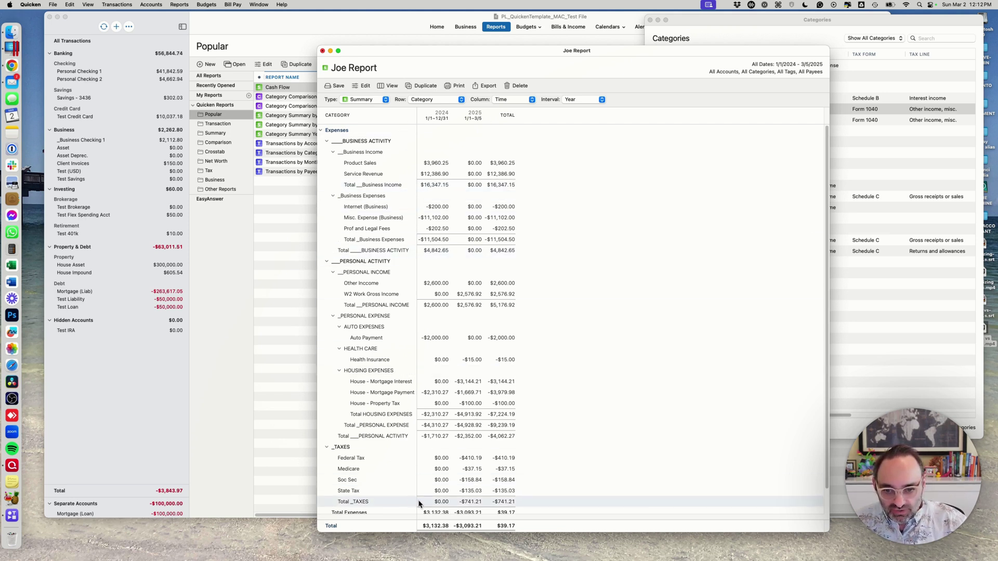
# Review the report down to its Transfer section and check the available report types, keeping Summary.
pyautogui.scroll(-2, 449, 399)
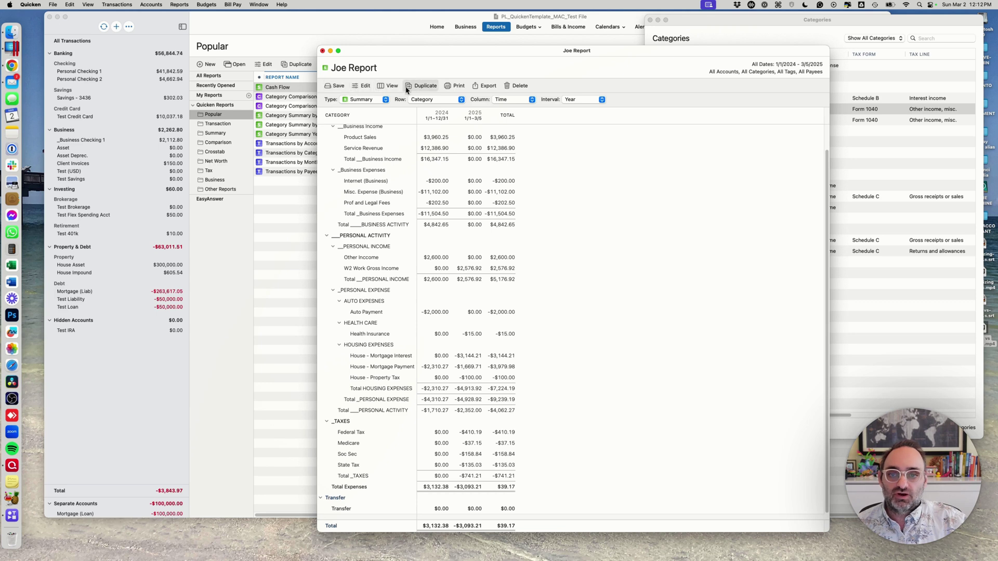
pyautogui.click(377, 100)
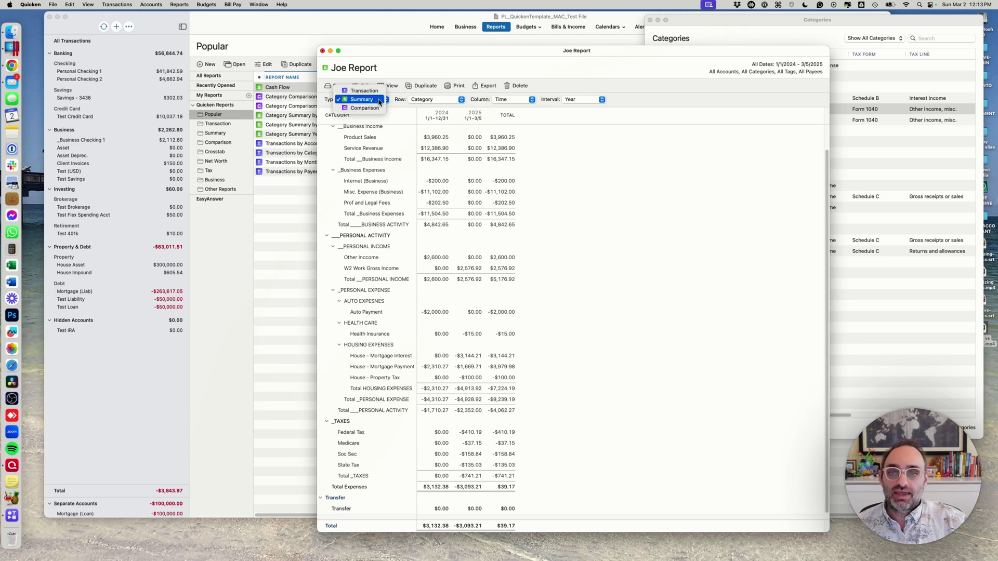
pyautogui.click(584, 77)
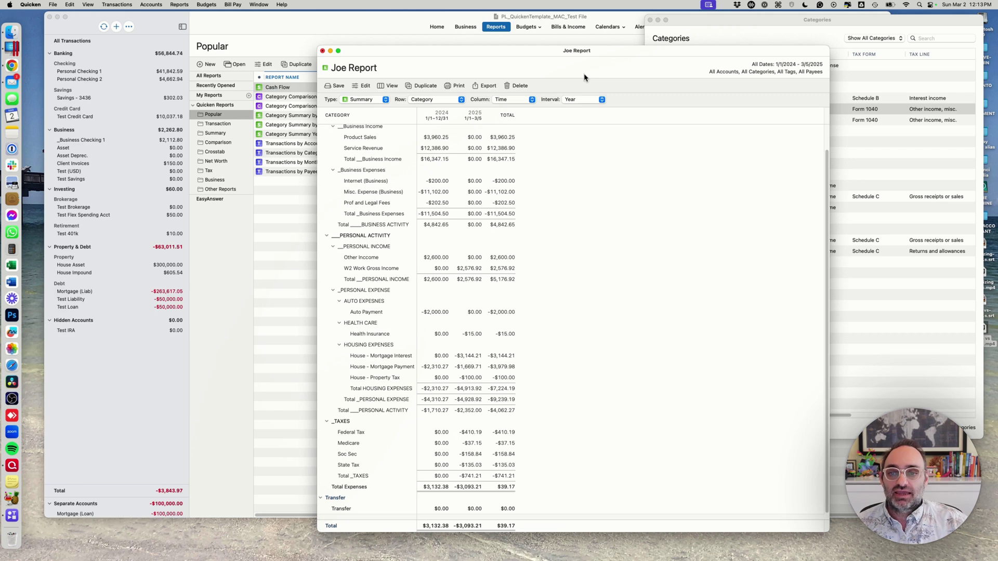